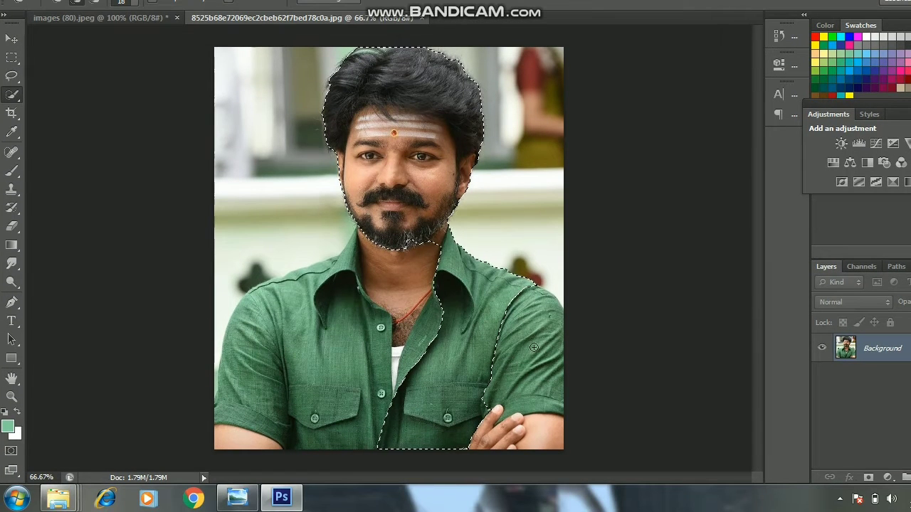
Step: Select the man with Quick Selection and clean the hair fringe using Refine Edge
left_click_drag(281, 300, 230, 445)
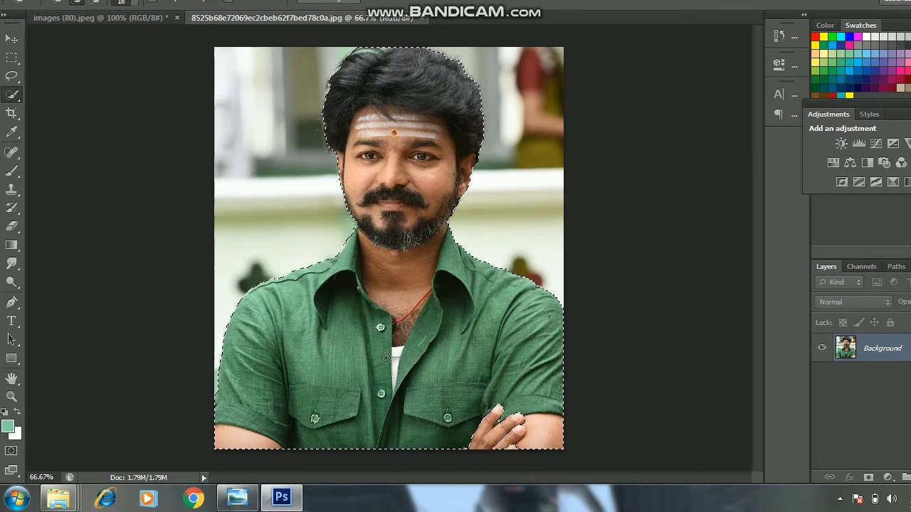
left_click_drag(230, 445, 405, 263)
right_click(498, 130)
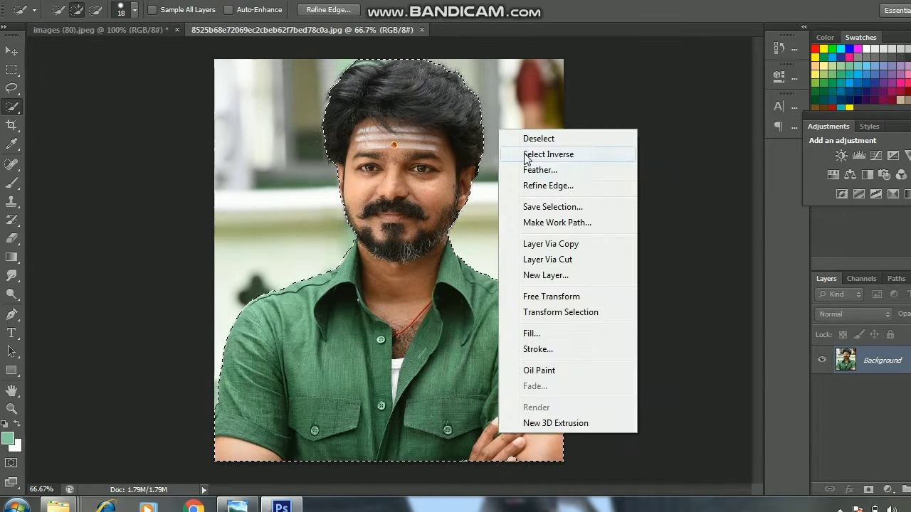
left_click(545, 188)
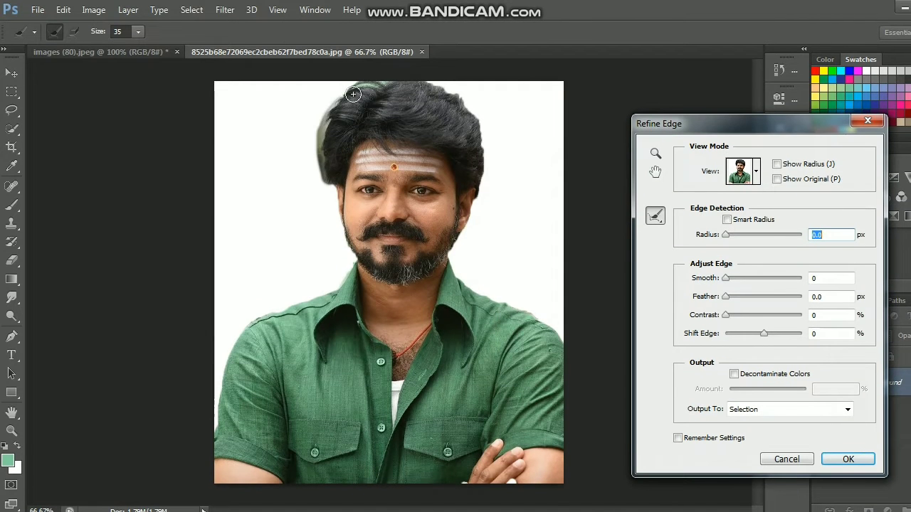
left_click_drag(353, 94, 476, 158)
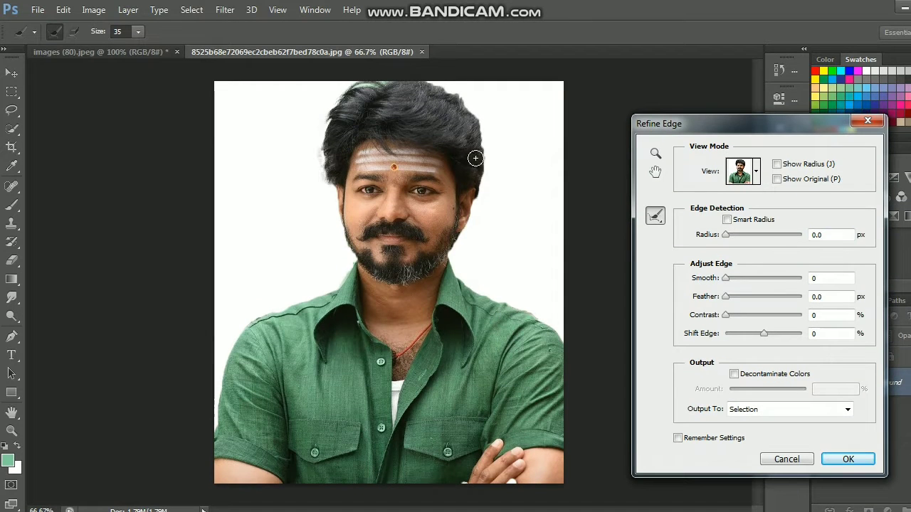
left_click_drag(447, 90, 427, 86)
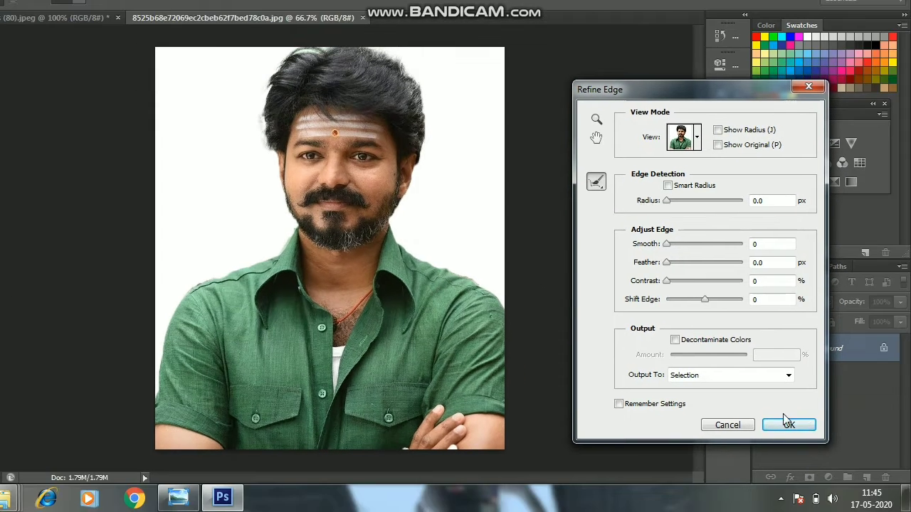
left_click(848, 459)
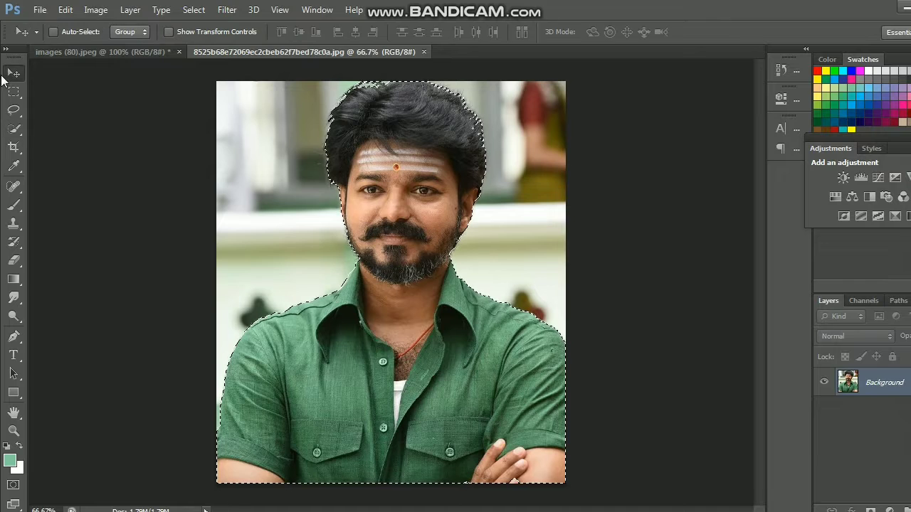
Step: Add a layer mask that hides the photo background around the man
left_click(809, 477)
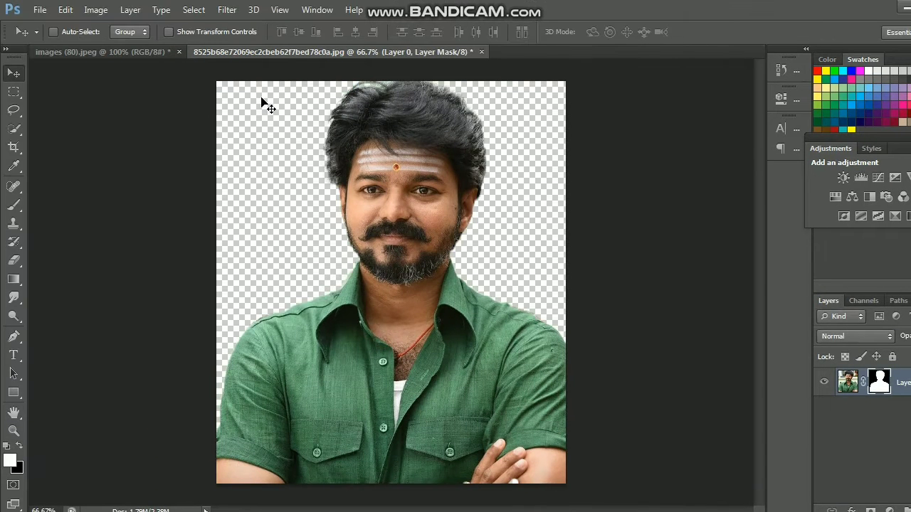
key("ctrl+z")
left_click(14, 128)
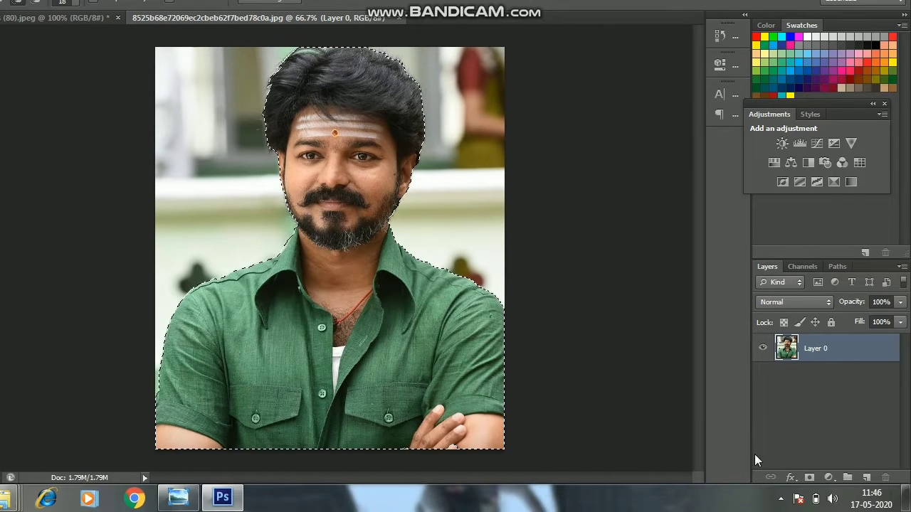
left_click(870, 477)
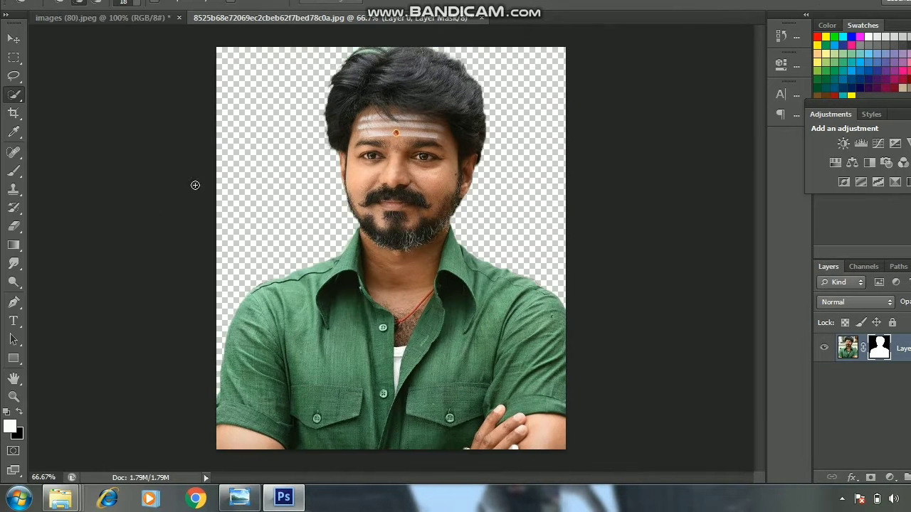
Step: Widen the crop past the image's right edge to 52.35 × 29.92 cm
key("ctrl+minus")
key("ctrl+minus")
left_click(14, 126)
mouse_move(412, 382)
left_mouse_down()
mouse_move(550, 345)
mouse_move(588, 363)
left_mouse_up()
Step: Commit the widened crop, centre the man, and set the Eraser to 370 px
key("v")
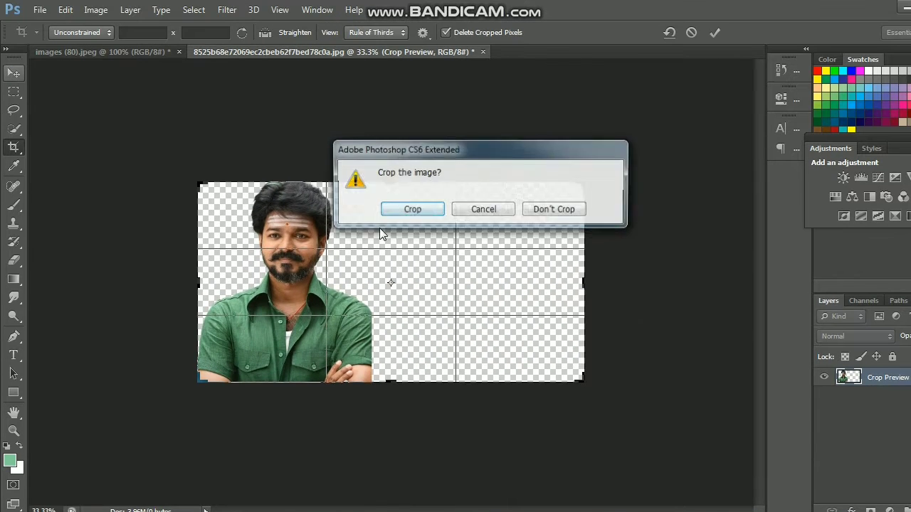
left_click(411, 210)
left_click_drag(306, 298, 404, 295)
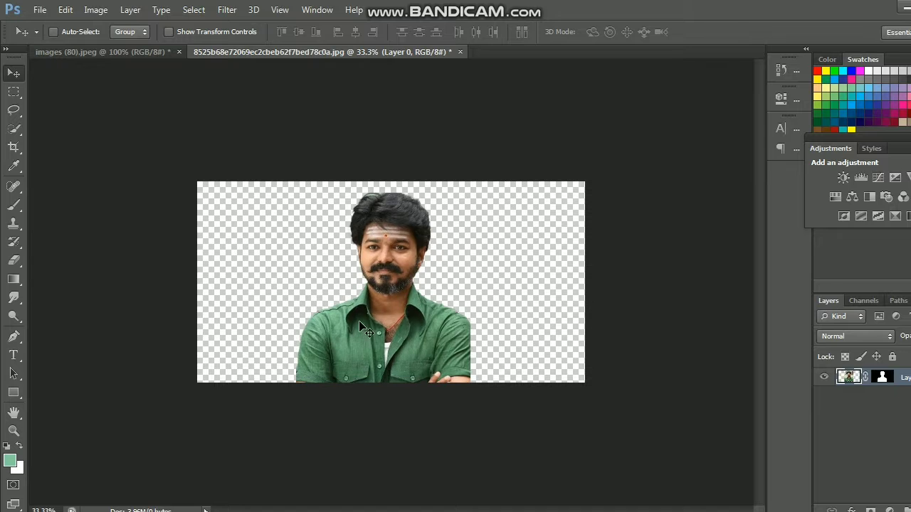
left_click(14, 261)
right_click(537, 277)
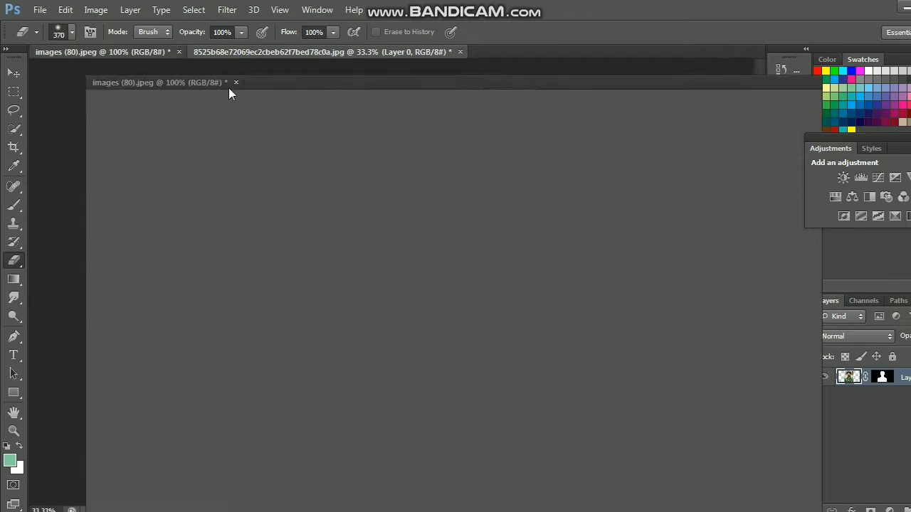
Step: Bring the cloud texture into the portrait as a new layer at the top-left corner
left_click_drag(182, 51, 185, 80)
key("v")
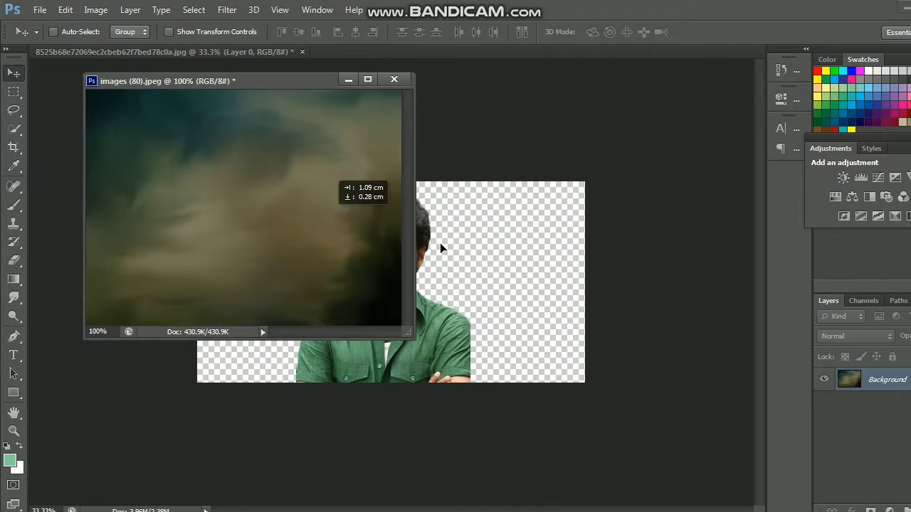
left_click_drag(320, 185, 439, 246)
left_click(350, 80)
left_click_drag(497, 277, 291, 223)
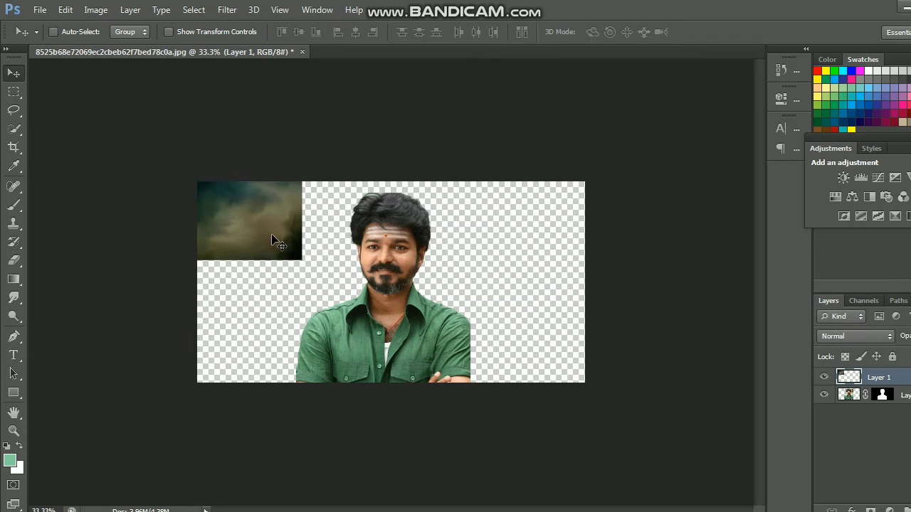
Step: Scale the cloud layer to fill the canvas and place it beneath the man's layer
key("ctrl+t")
left_click_drag(303, 260, 584, 383)
left_click(879, 352)
key("Return")
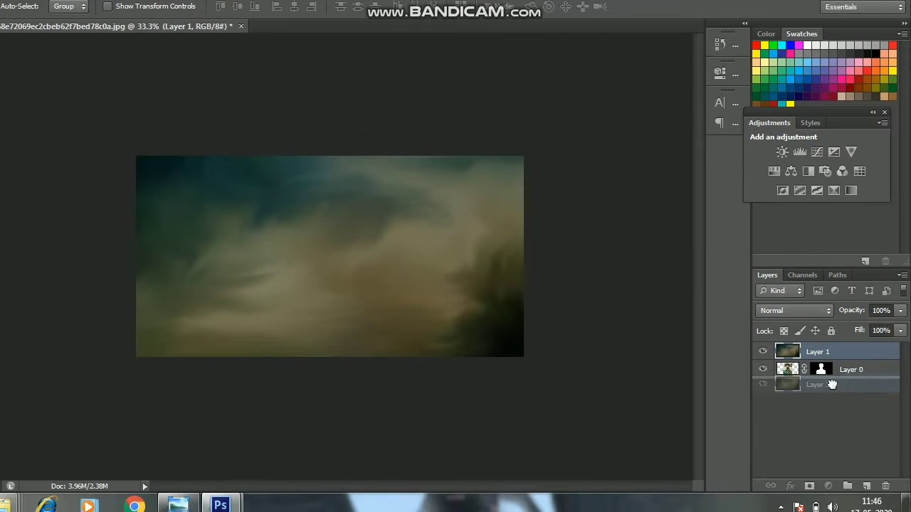
left_click_drag(817, 352, 817, 377)
Step: Fade the man's lower shirt edges into the clouds with a large soft eraser
key("e")
right_click(595, 275)
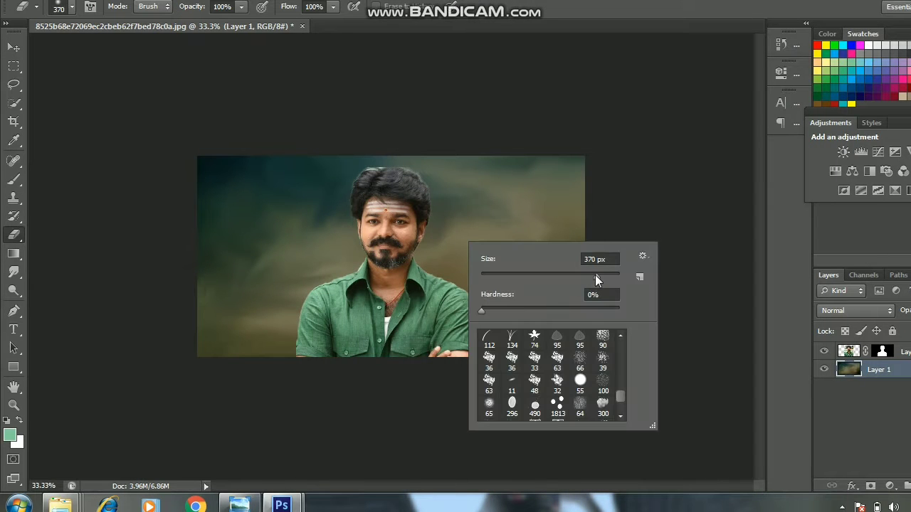
left_click_drag(595, 271, 601, 271)
left_click_drag(284, 385, 430, 399)
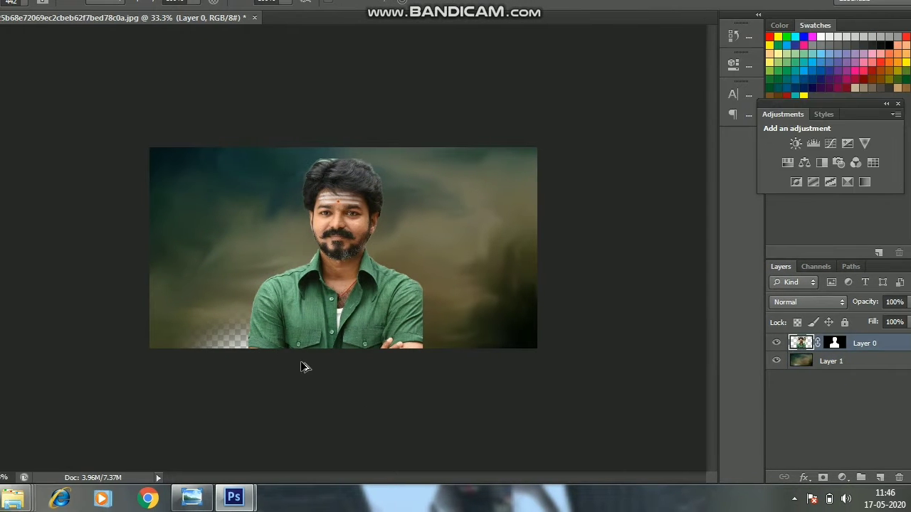
right_click(470, 329)
left_click(786, 343)
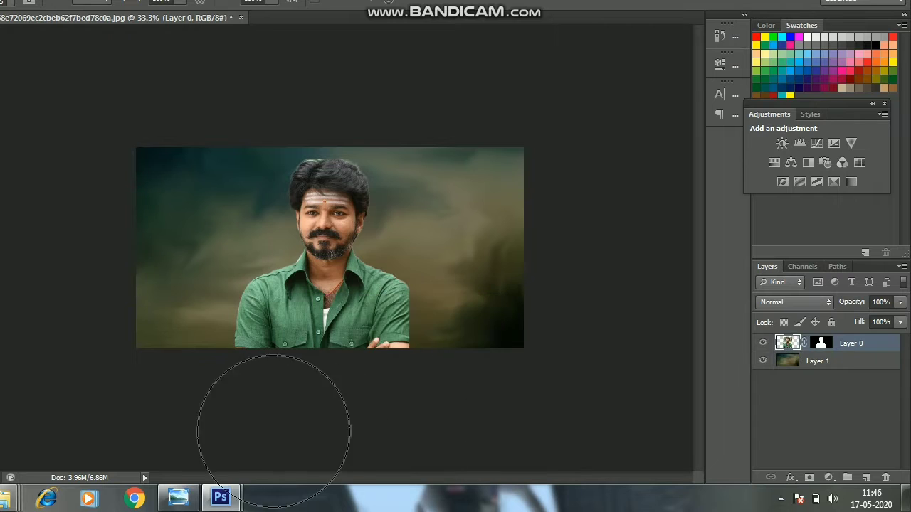
mouse_move(302, 432)
left_mouse_down()
mouse_move(488, 358)
mouse_move(486, 317)
mouse_move(451, 377)
left_mouse_up()
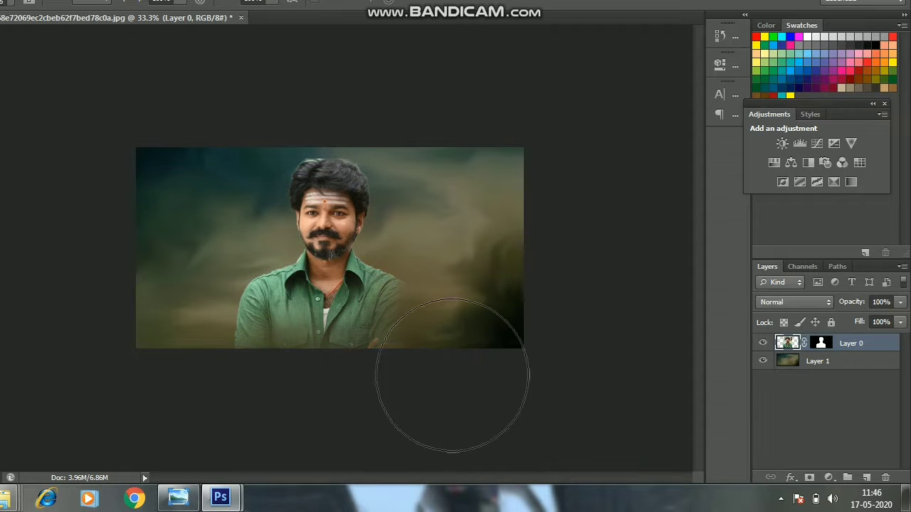
mouse_move(208, 312)
left_mouse_down()
mouse_move(456, 427)
mouse_move(545, 346)
mouse_move(534, 458)
mouse_move(523, 371)
left_mouse_up()
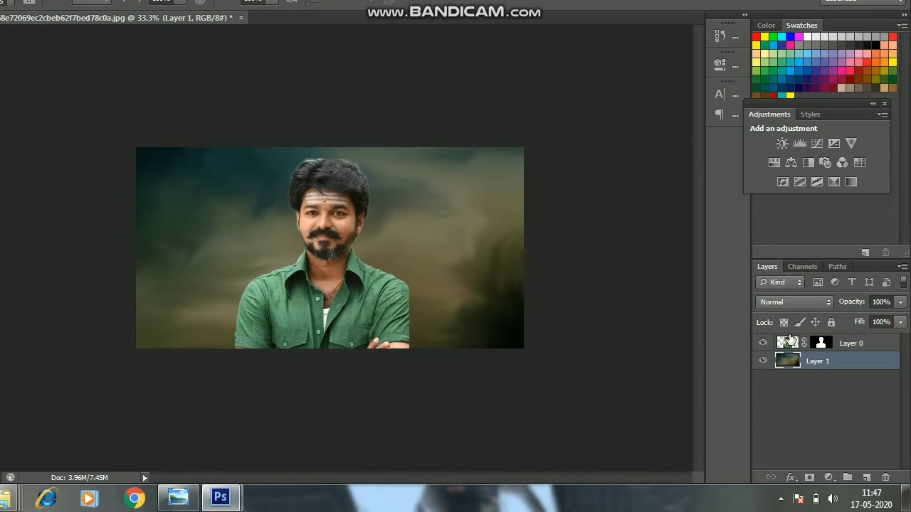
Step: Blend the lower shirt and crossed arms into the background with a smaller eraser
left_click(786, 343)
right_click(427, 302)
left_click_drag(567, 328, 541, 328)
key("Return")
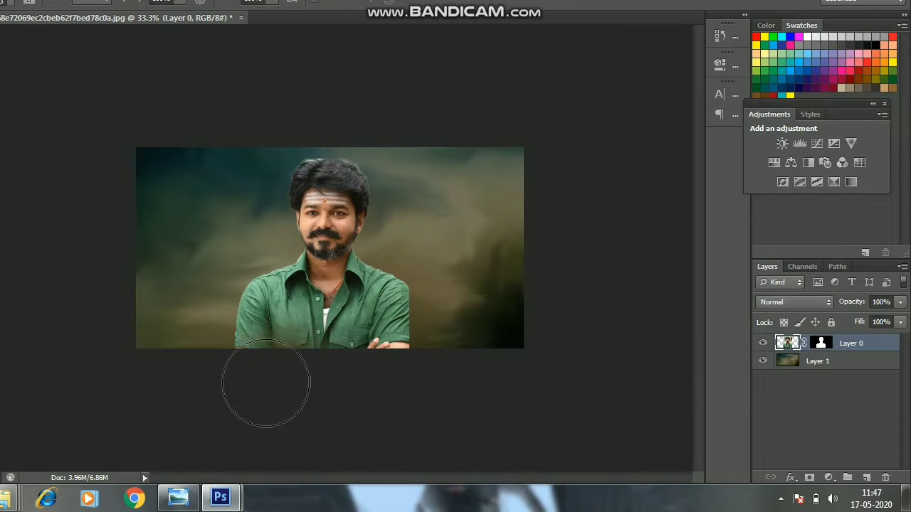
left_click_drag(380, 391, 451, 346)
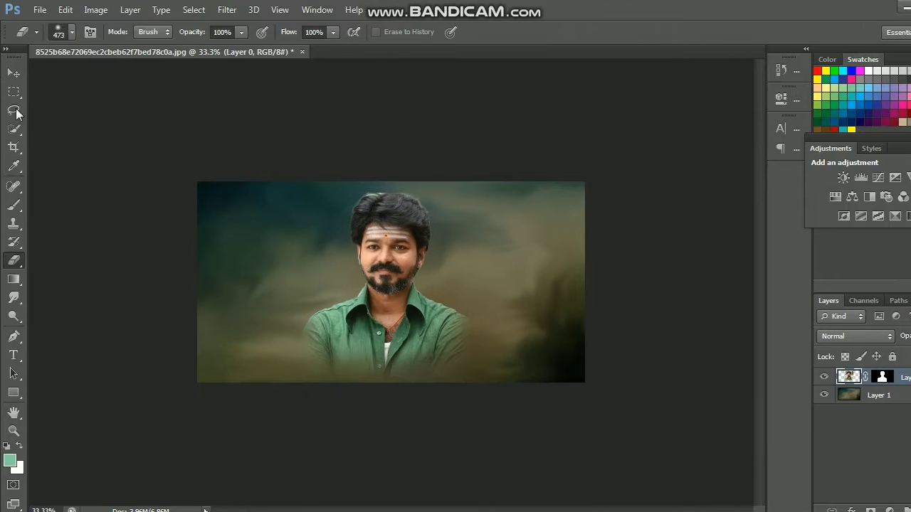
Step: Move the man down in the frame and apply Smart Sharpen to him
key("v")
mouse_move(359, 322)
left_mouse_down()
mouse_move(360, 337)
mouse_move(358, 304)
left_mouse_up()
left_click(227, 9)
mouse_move(241, 221)
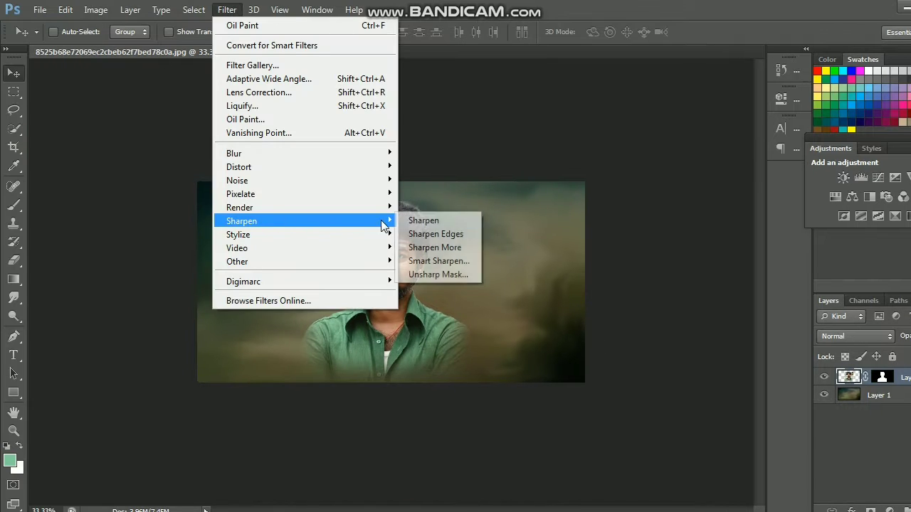
left_click(437, 261)
left_click(580, 91)
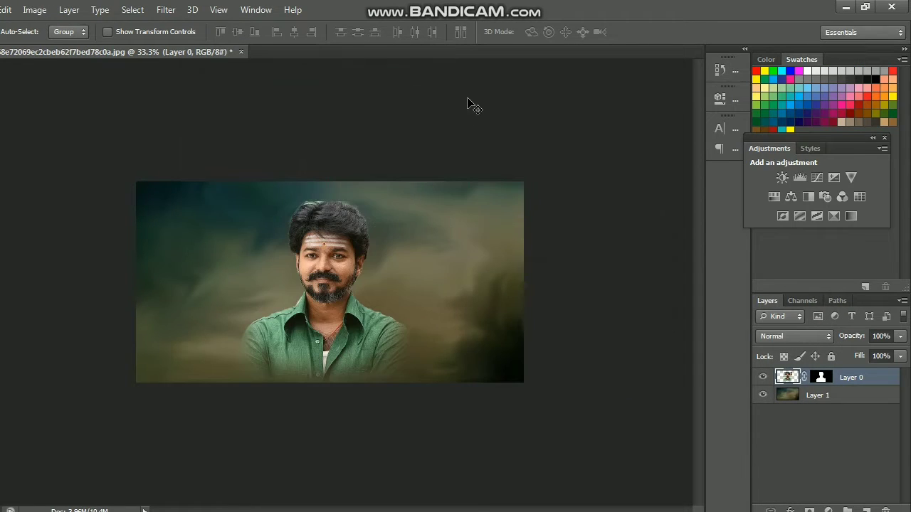
key("ctrl+plus")
key("ctrl+plus")
key("ctrl+plus")
key("ctrl+plus")
key("ctrl+plus")
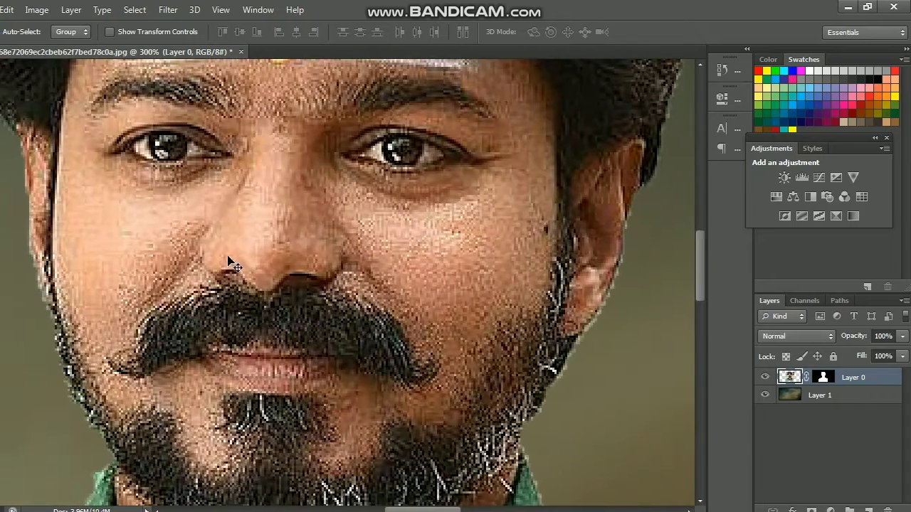
Step: Smudge the right cheek skin smooth with a 37 px Smudge brush
left_click(14, 301)
right_click(464, 235)
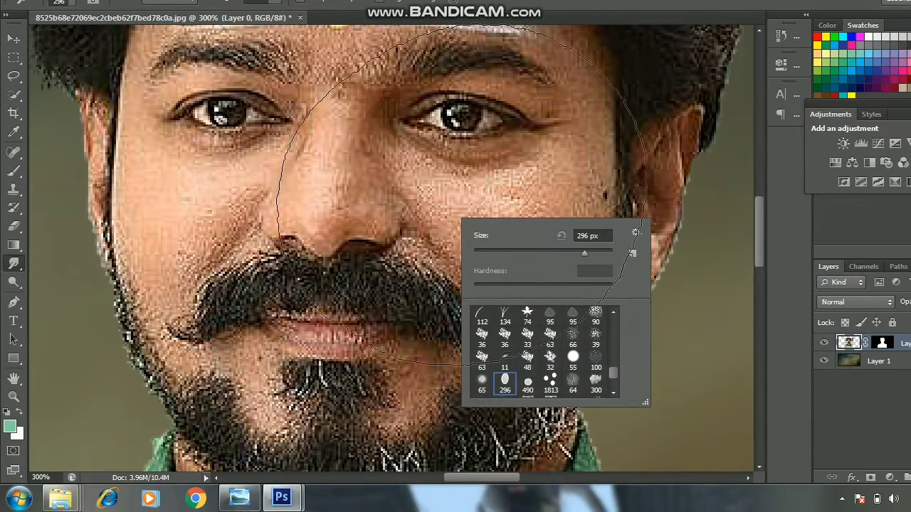
left_click_drag(584, 253, 502, 253)
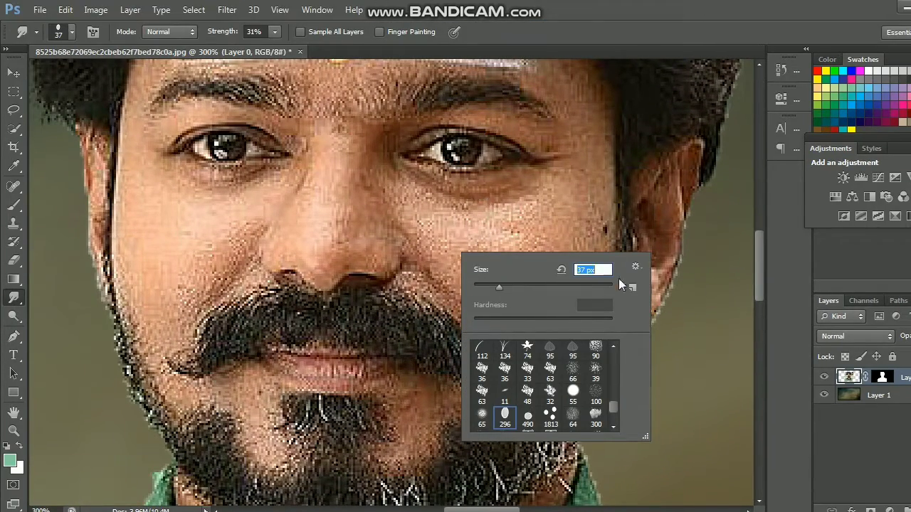
key("Return")
key("ctrl+plus")
mouse_move(468, 256)
left_mouse_down()
mouse_move(552, 244)
mouse_move(615, 202)
mouse_move(660, 313)
mouse_move(472, 308)
mouse_move(536, 299)
mouse_move(595, 311)
mouse_move(624, 331)
mouse_move(655, 242)
left_mouse_up()
Step: Smooth the skin near the mustache with a 15 px brush
scroll(554, 282, "down", 3)
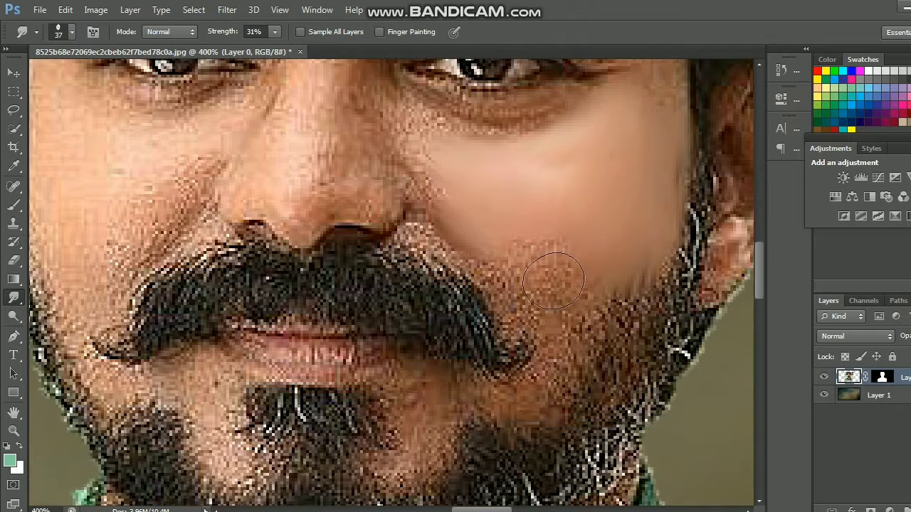
right_click(524, 273)
double_click(636, 248)
type("15")
key("Return")
left_click_drag(402, 224, 480, 272)
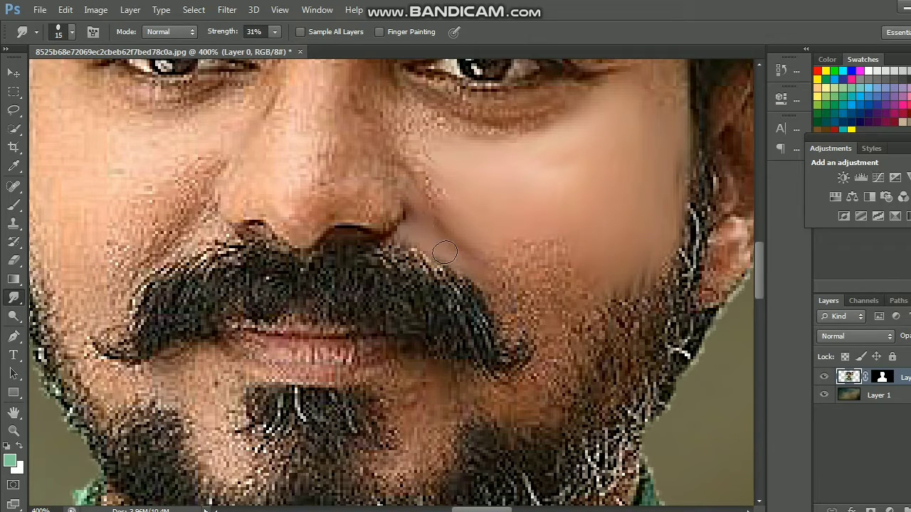
Step: Smooth the textured right-cheek skin and beard edge with a 24 px brush
scroll(448, 210, "down", 2)
right_click(500, 218)
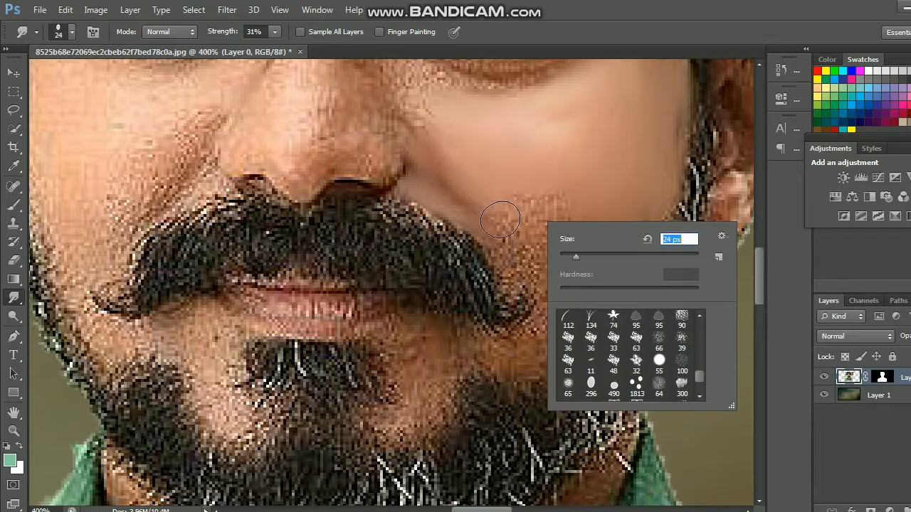
type("24")
key("Return")
mouse_move(504, 201)
left_mouse_down()
mouse_move(612, 264)
mouse_move(648, 213)
mouse_move(550, 246)
left_mouse_up()
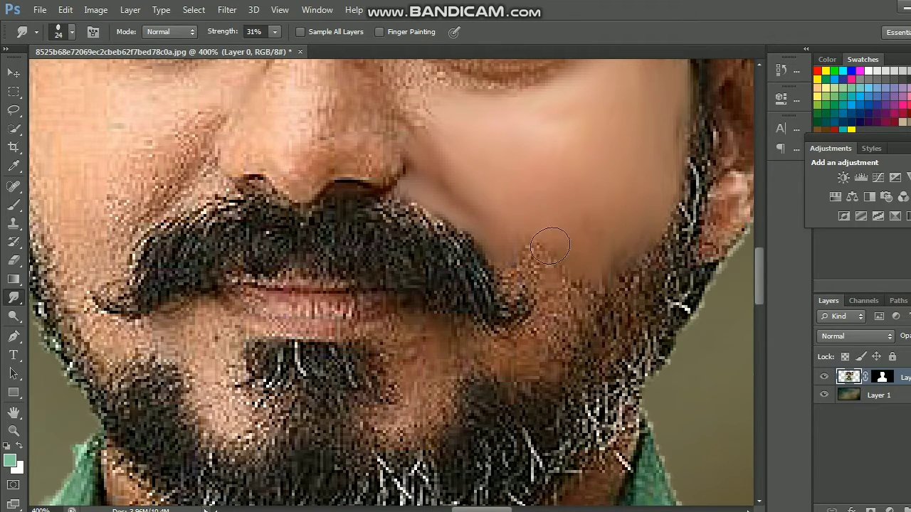
right_click(501, 253)
key("Escape")
mouse_move(514, 298)
left_mouse_down()
mouse_move(524, 258)
mouse_move(576, 284)
mouse_move(540, 238)
left_mouse_up()
Step: Smear the beard edge to the right of the chin smooth
scroll(567, 285, "down", 1)
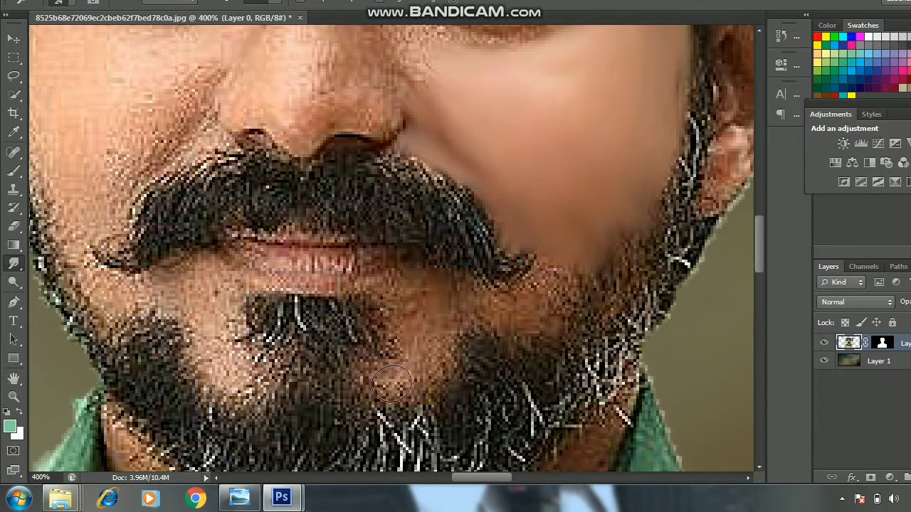
mouse_move(374, 384)
left_mouse_down()
mouse_move(408, 372)
mouse_move(421, 323)
mouse_move(401, 294)
mouse_move(459, 324)
mouse_move(491, 299)
mouse_move(484, 320)
mouse_move(544, 288)
mouse_move(591, 285)
mouse_move(534, 322)
left_mouse_up()
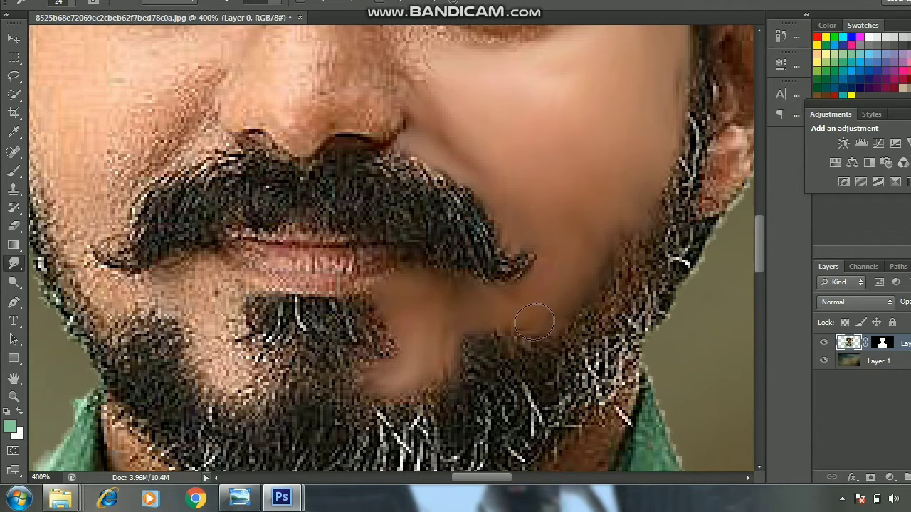
left_click_drag(593, 245, 609, 290)
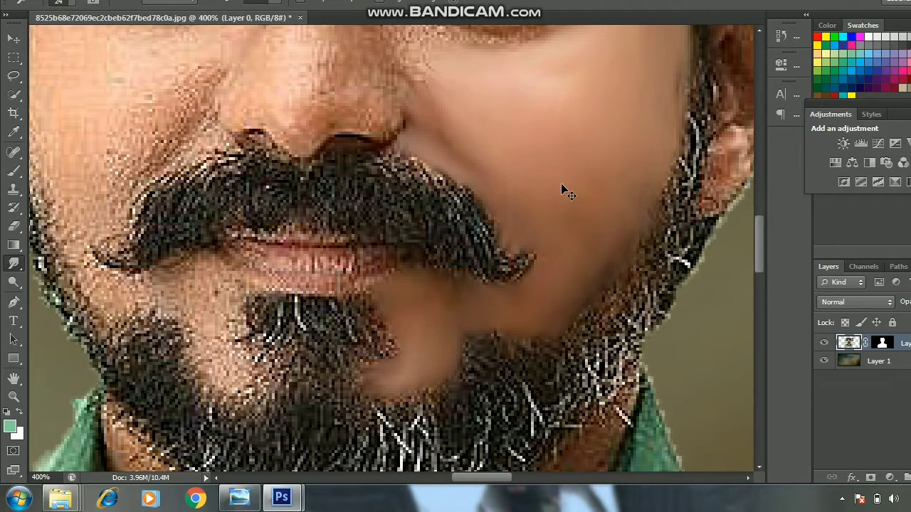
scroll(562, 192, "down", 3)
Step: Smooth the skin around the nose tip and down the nose bridge
scroll(498, 234, "up", 2)
scroll(489, 252, "up", 2)
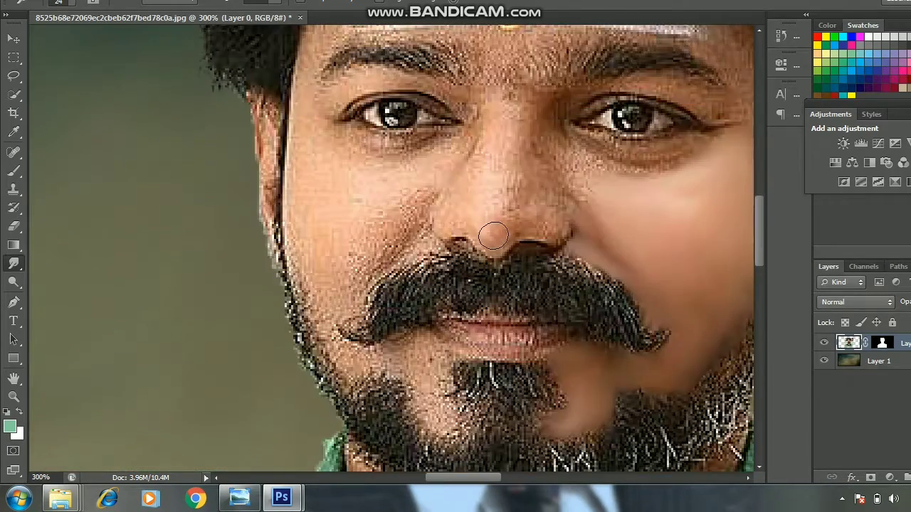
mouse_move(493, 236)
left_mouse_down()
mouse_move(513, 220)
mouse_move(533, 229)
left_mouse_up()
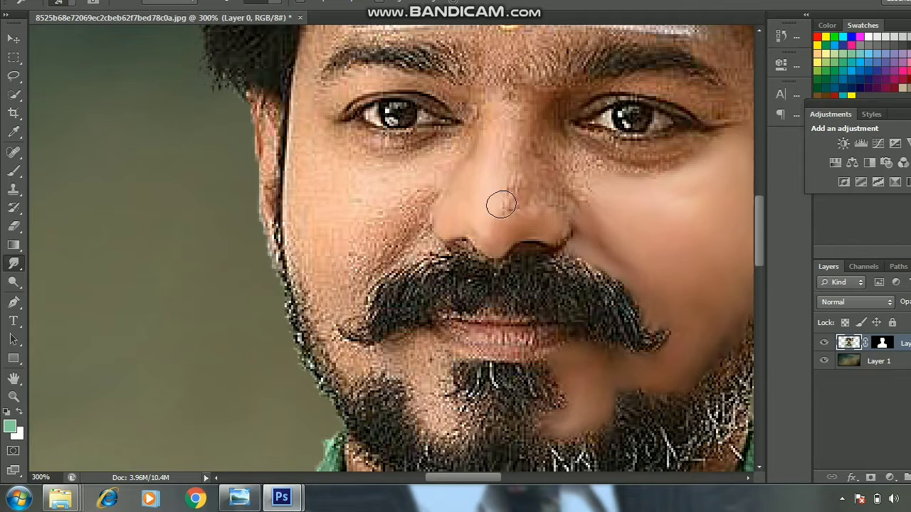
left_click_drag(501, 205, 510, 220)
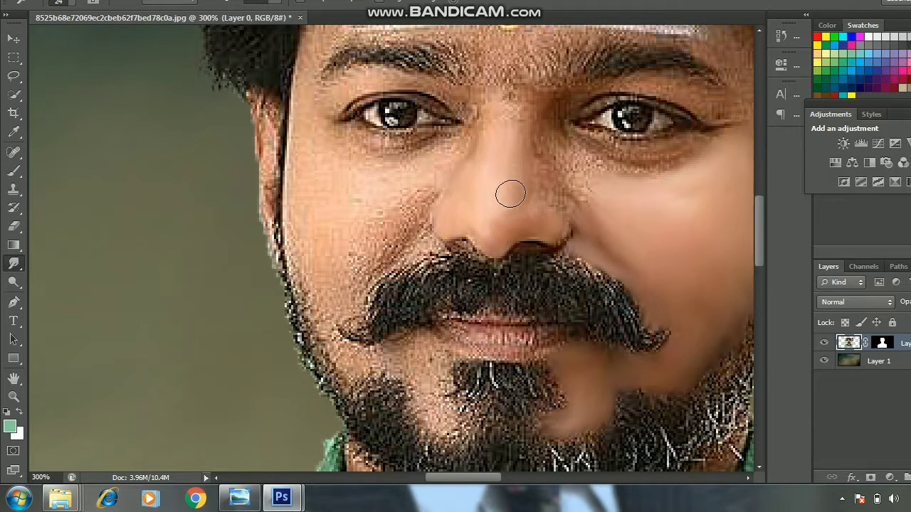
Step: Smooth the skin along the jaw and cheek with a 28 px brush
right_click(581, 140)
left_click_drag(643, 188, 639, 189)
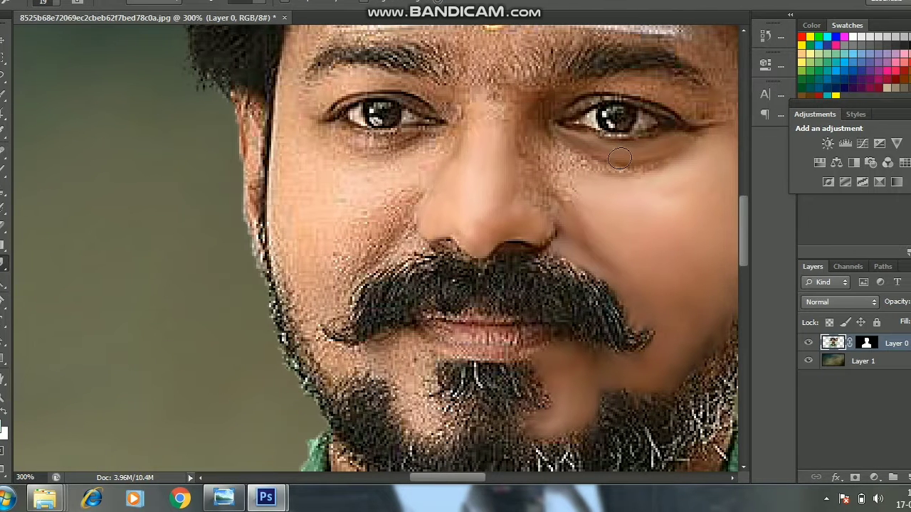
right_click(555, 148)
key("Return")
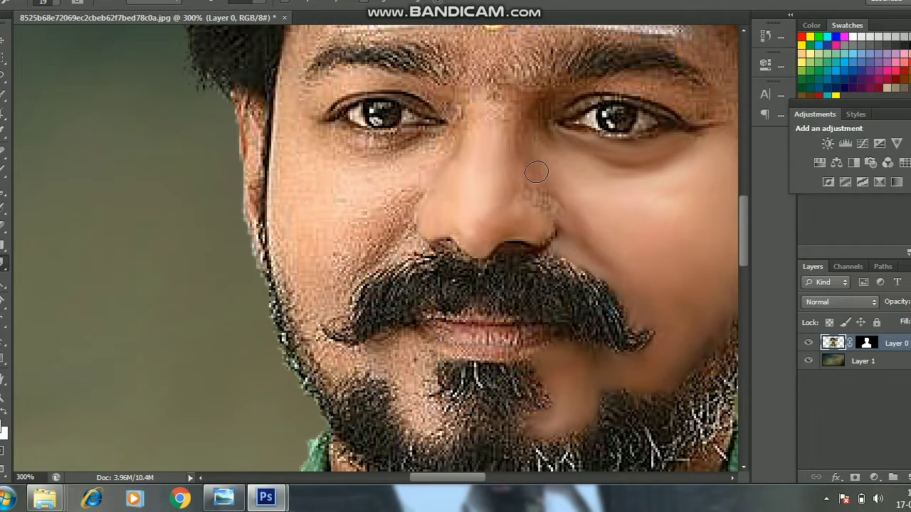
right_click(550, 199)
key("Return")
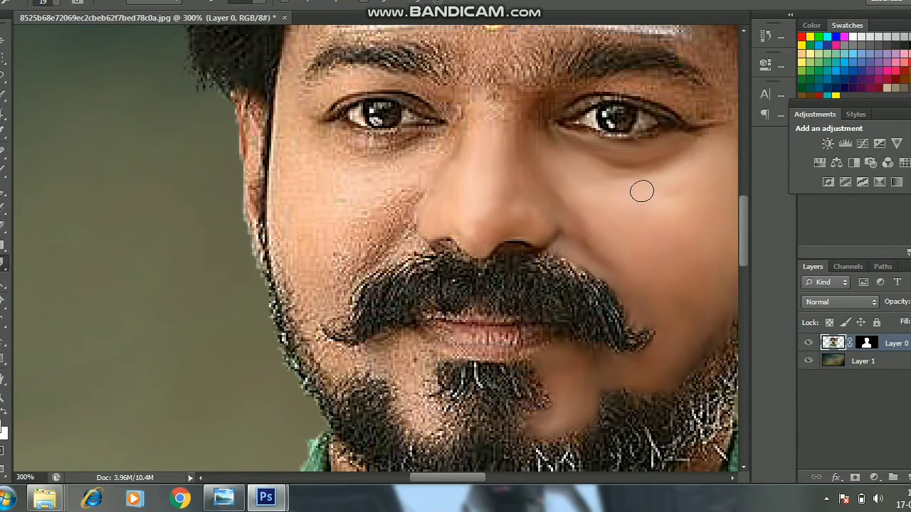
scroll(460, 232, "down", 5)
scroll(460, 232, "up", 5)
right_click(562, 205)
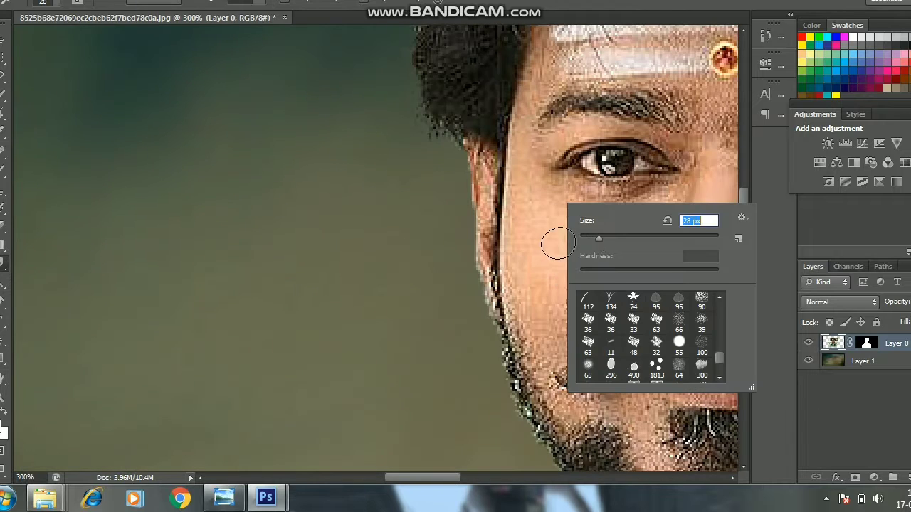
key("Return")
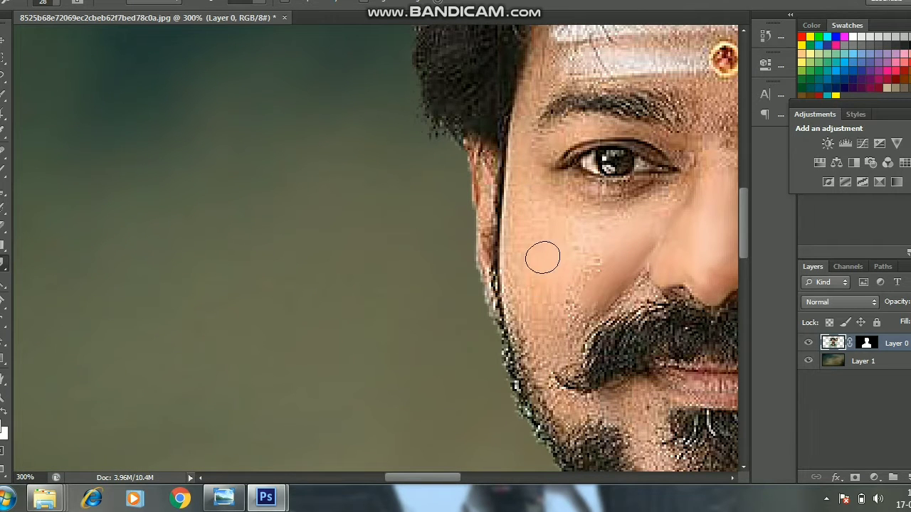
mouse_move(527, 326)
left_mouse_down()
mouse_move(565, 320)
mouse_move(599, 287)
mouse_move(518, 213)
left_mouse_up()
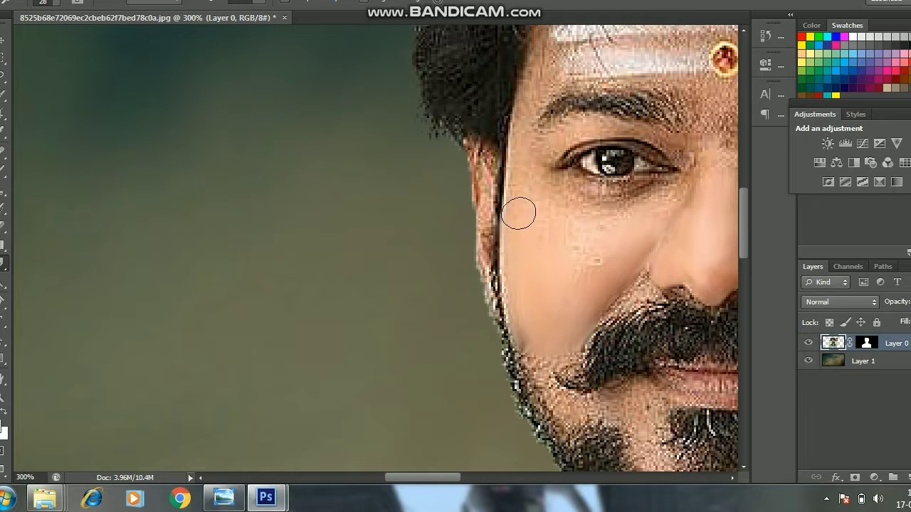
Step: Smooth the skin under the eye with a 22 px brush
right_click(572, 230)
type("22")
key("Return")
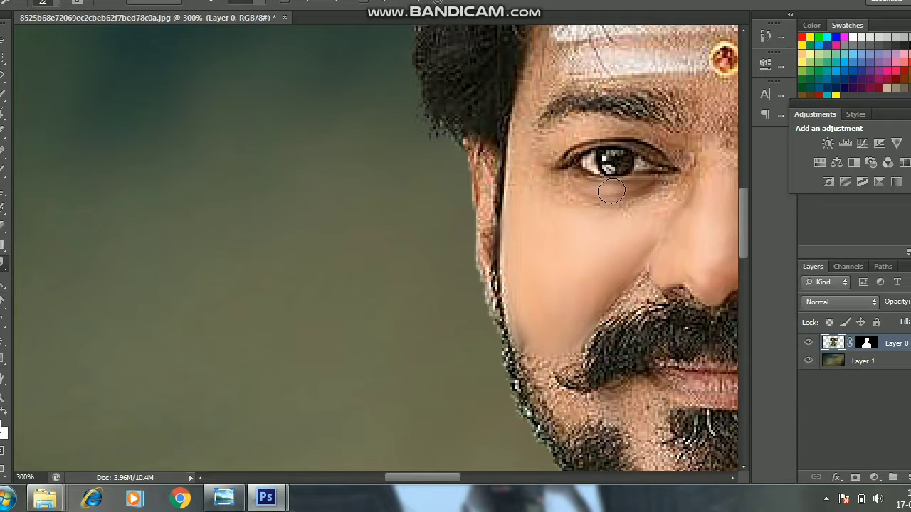
left_click_drag(612, 191, 660, 187)
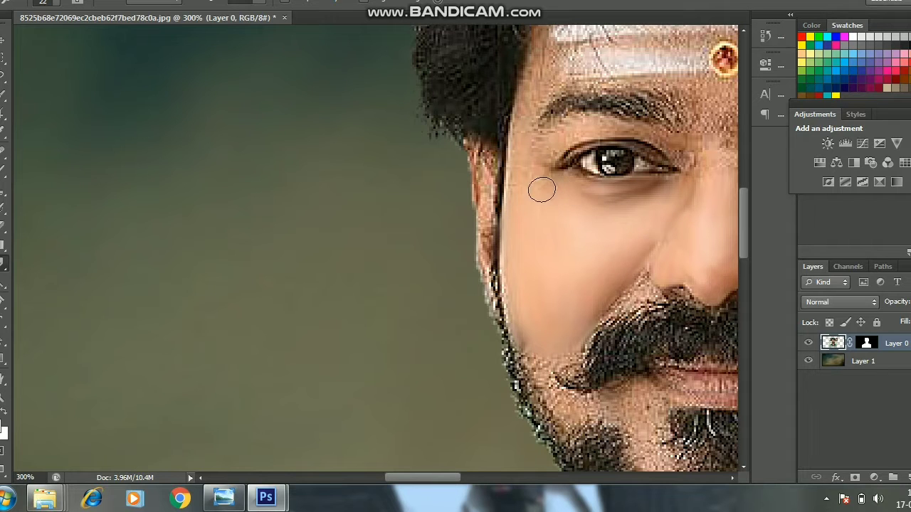
Step: Smooth the skin above the eye with a 19 px brush
scroll(517, 173, "up", 2)
right_click(580, 175)
type("19")
key("Return")
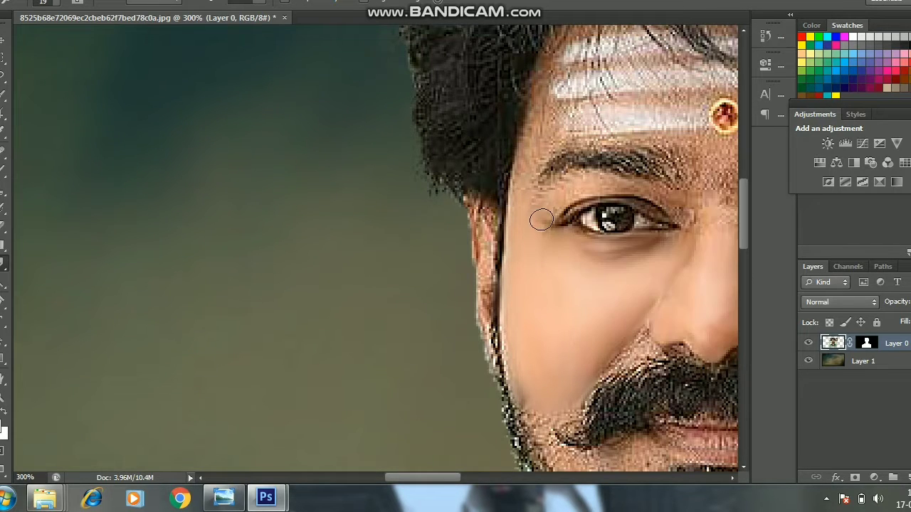
mouse_move(601, 184)
left_mouse_down()
mouse_move(569, 206)
mouse_move(638, 190)
left_mouse_up()
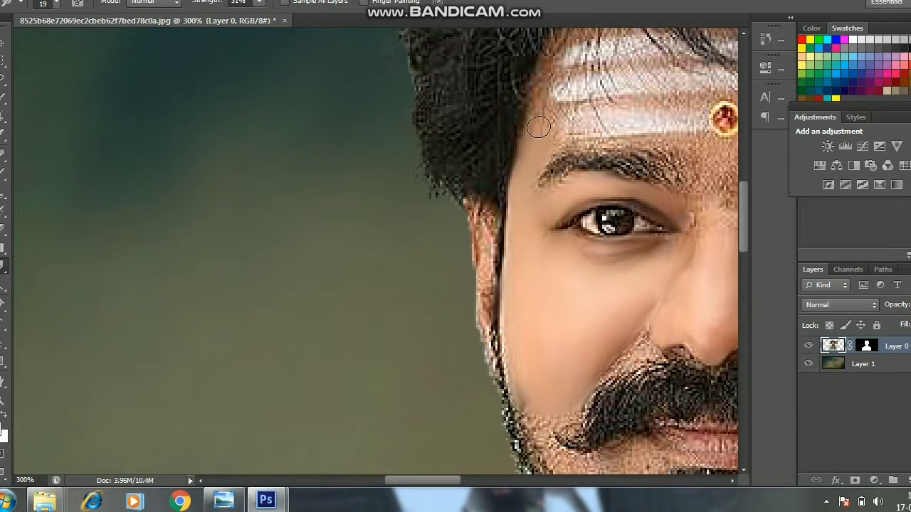
scroll(682, 146, "up", 2)
scroll(588, 167, "down", 1)
Step: Zoom to 200% on the face and smooth the mustache's upper edge with a 12 px brush
key("ctrl+0")
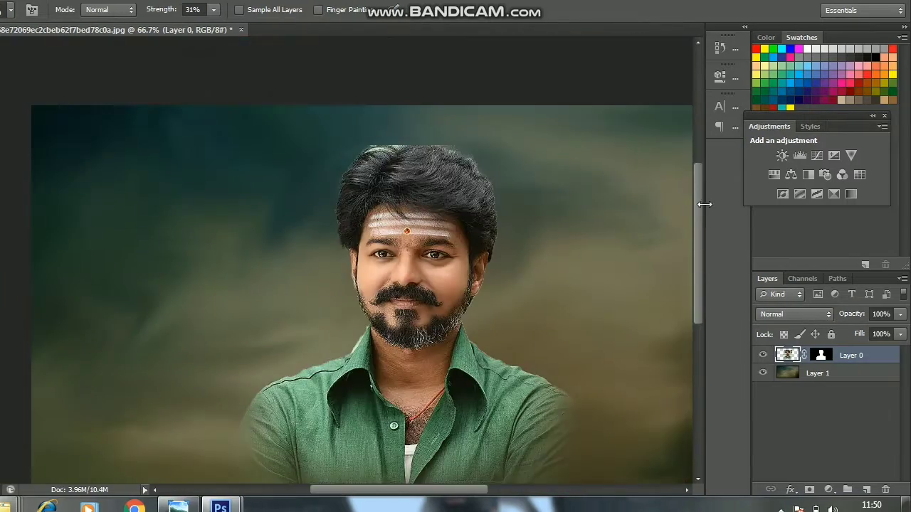
key("ctrl+plus")
key("ctrl+plus")
scroll(356, 441, "right", 5)
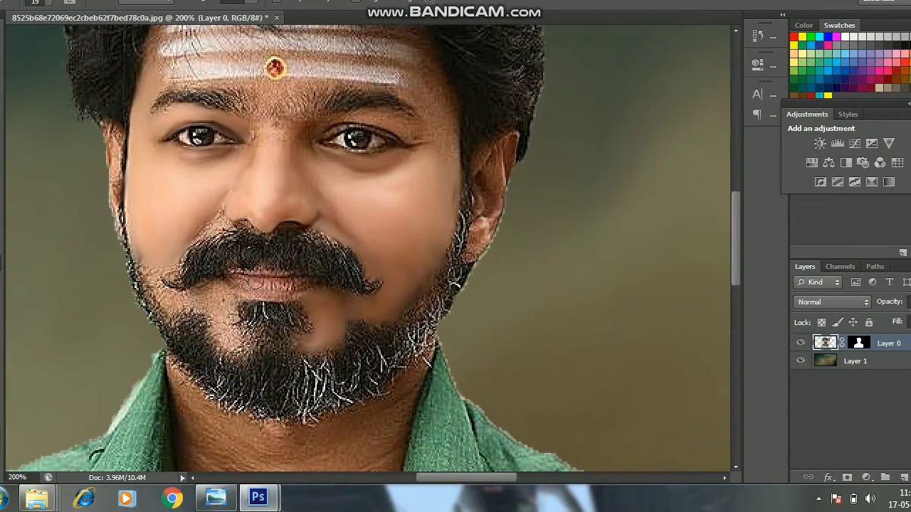
key("ctrl+plus")
right_click(253, 280)
type("12")
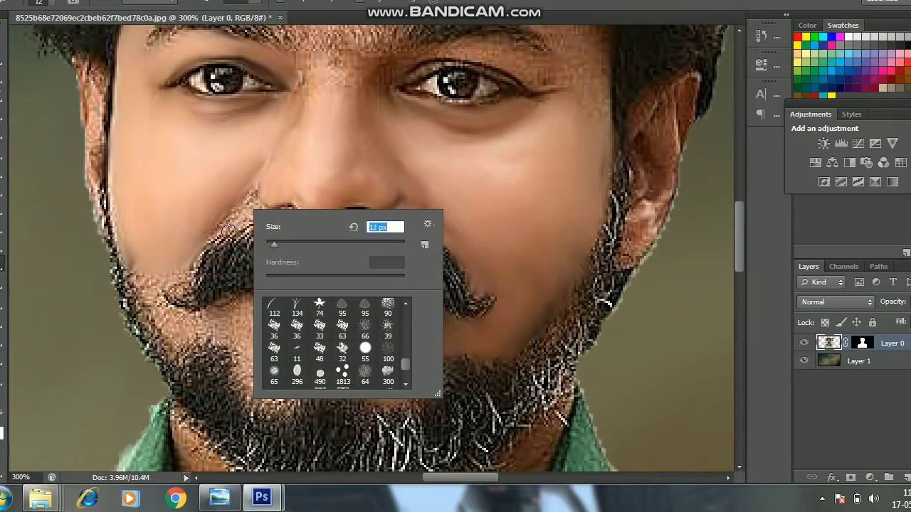
key("Return")
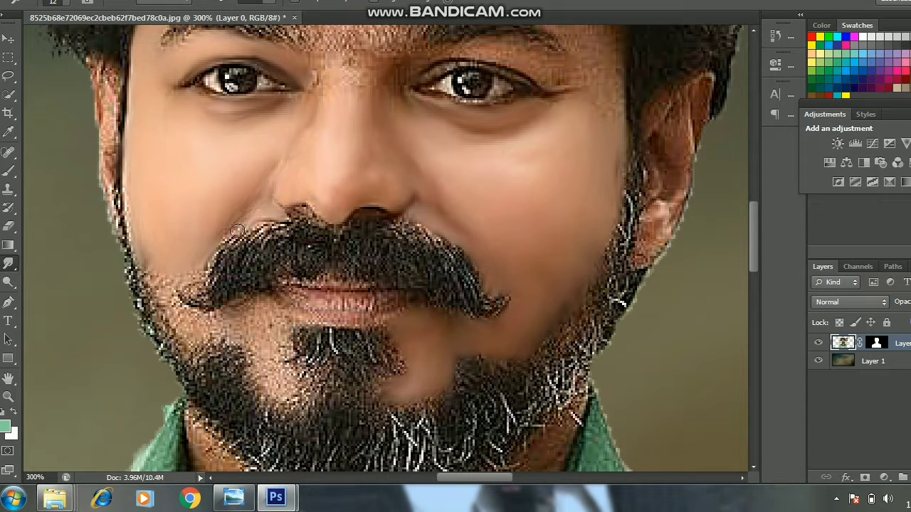
left_click_drag(237, 230, 292, 213)
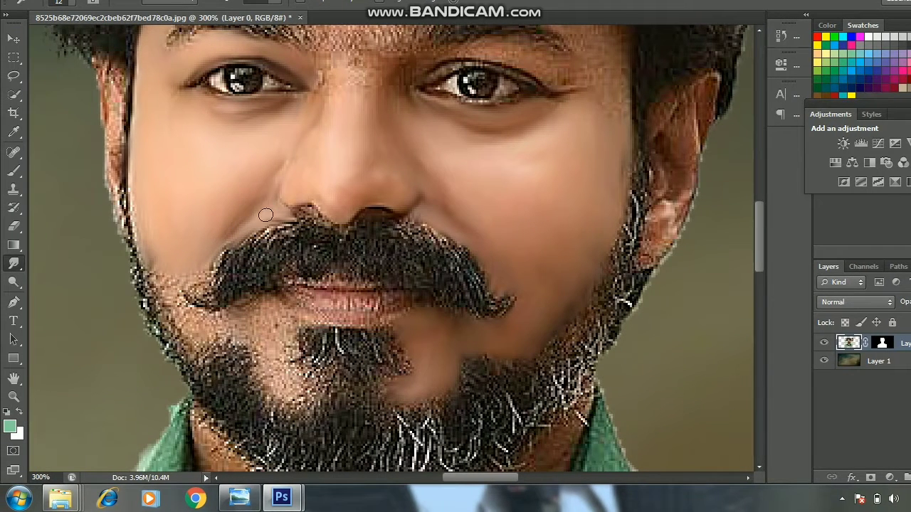
Step: Smooth below the lower lip and under the left mustache corner with 11–16 px brushes
right_click(307, 206)
type("11")
key("Return")
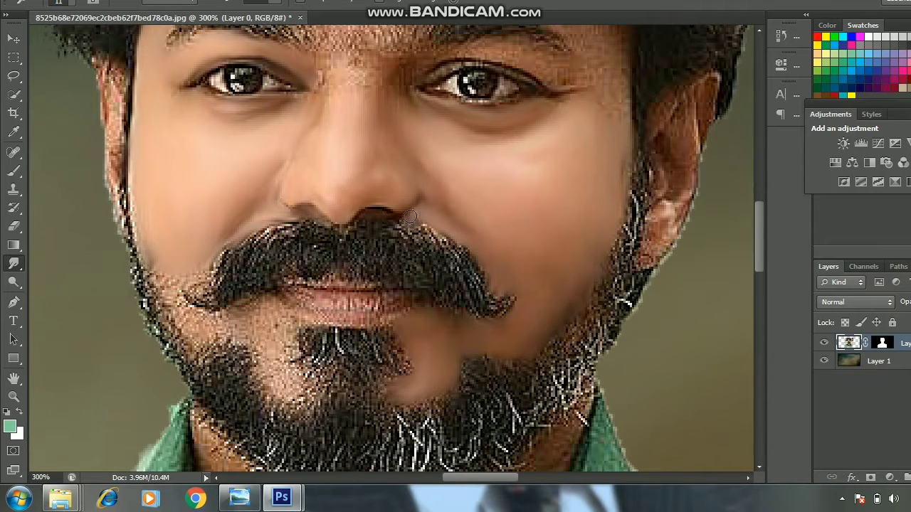
scroll(422, 223, "down", 2)
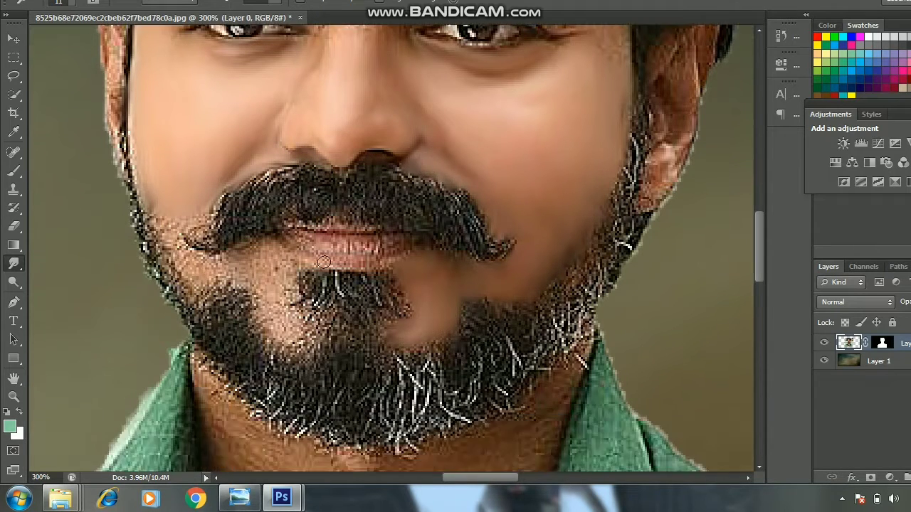
right_click(313, 244)
key("Return")
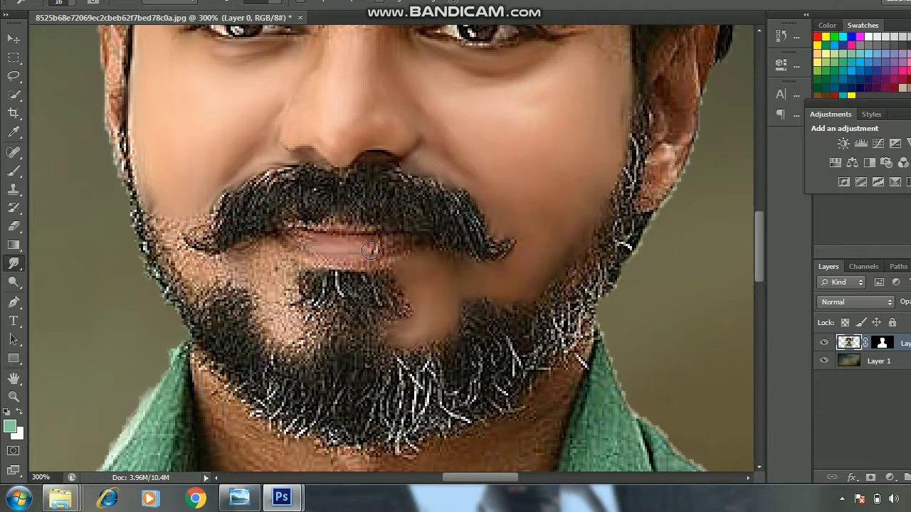
left_click_drag(328, 246, 357, 254)
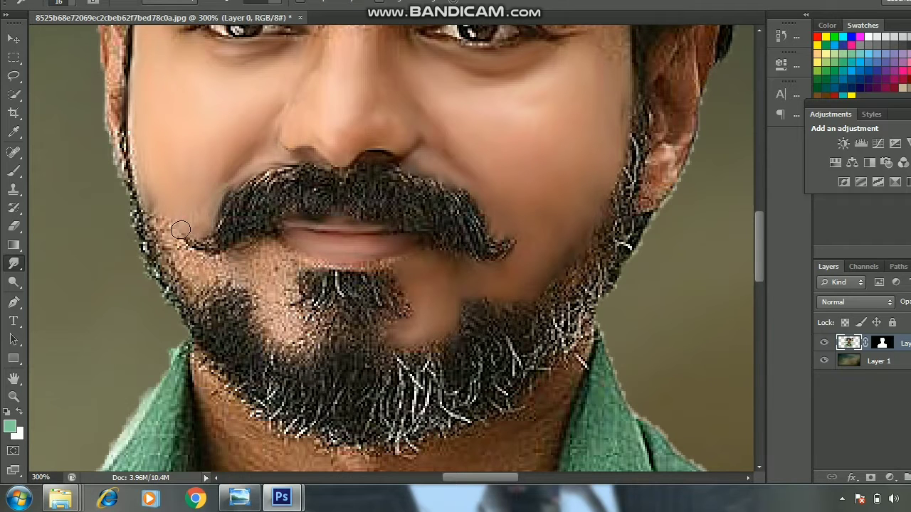
left_click_drag(177, 249, 193, 272)
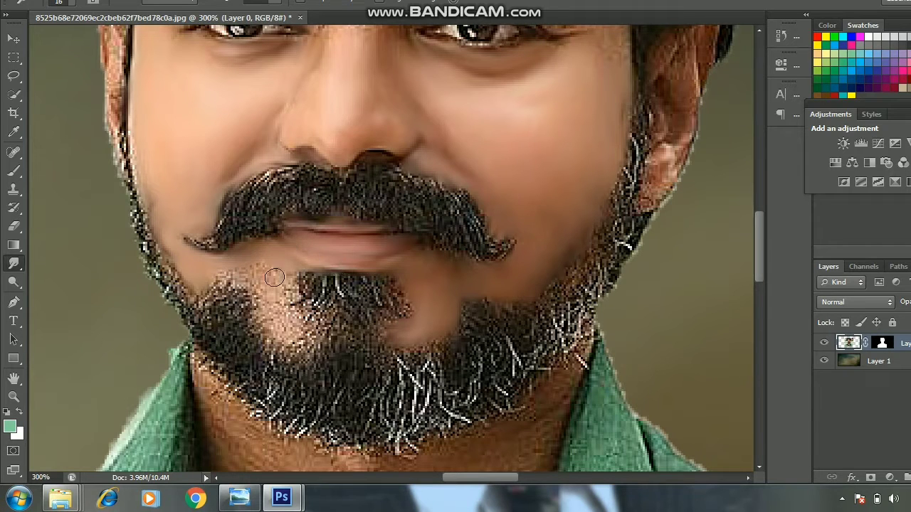
Step: Smooth the bare skin patch inside the beard with a 26 px brush
right_click(274, 278)
left_click_drag(306, 307, 316, 307)
key("Return")
mouse_move(267, 335)
left_mouse_down()
mouse_move(287, 293)
mouse_move(275, 285)
mouse_move(199, 284)
left_mouse_up()
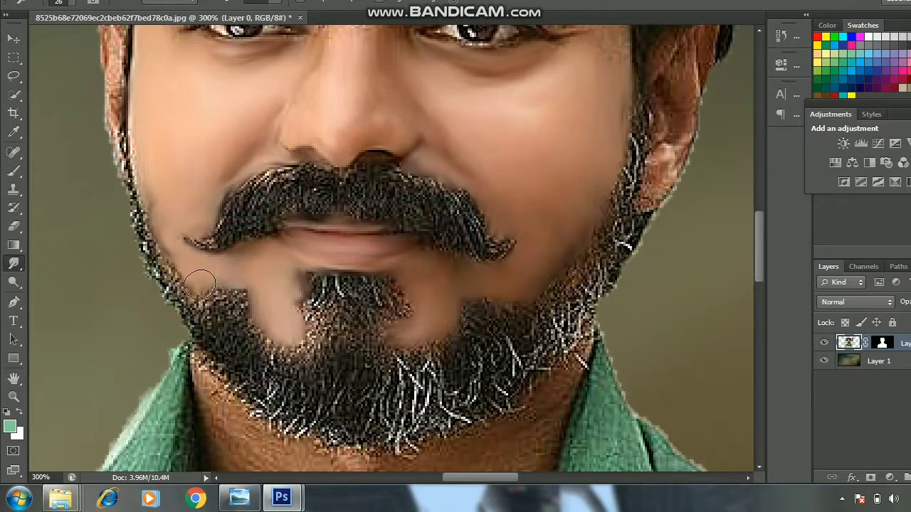
scroll(496, 235, "down", 2)
Step: Smooth the upper neck, lower neck and chest skin with a 66 px brush
scroll(479, 210, "down", 1)
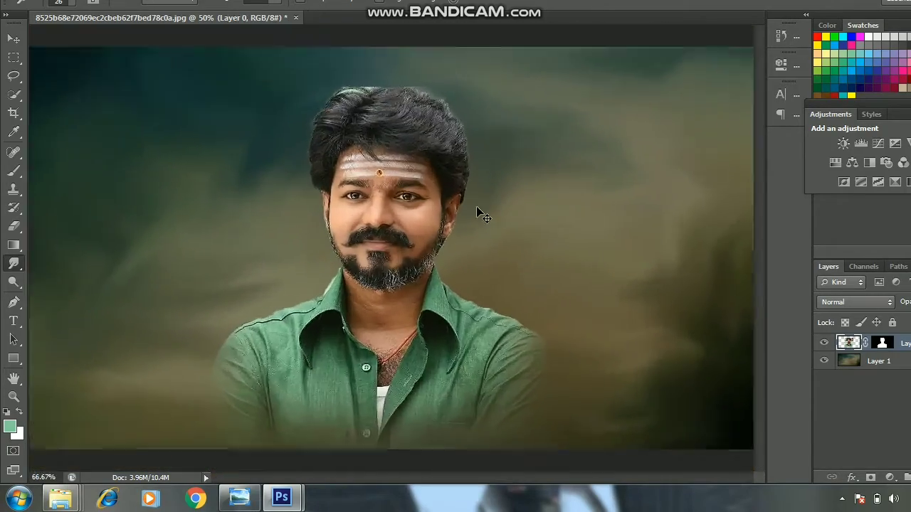
scroll(480, 209, "up", 1)
scroll(446, 207, "up", 1)
scroll(444, 213, "up", 1)
right_click(399, 226)
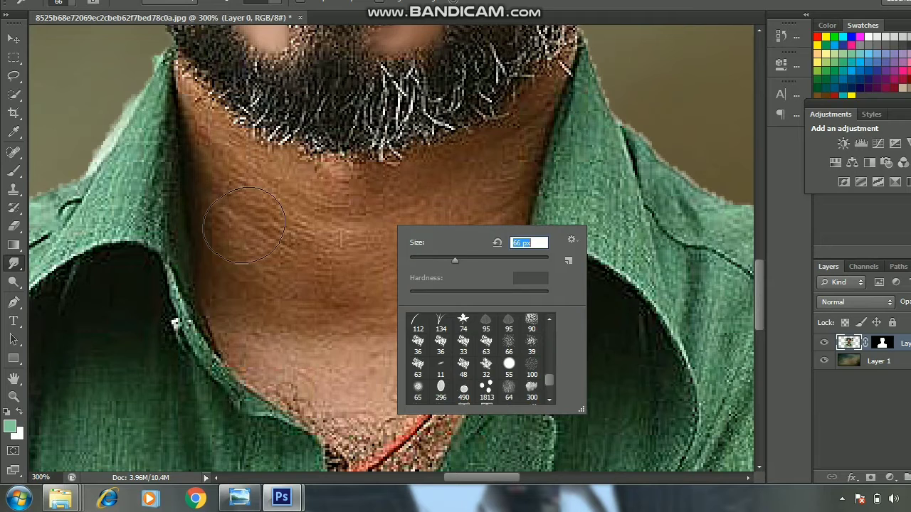
key("Return")
left_click_drag(441, 273, 313, 228)
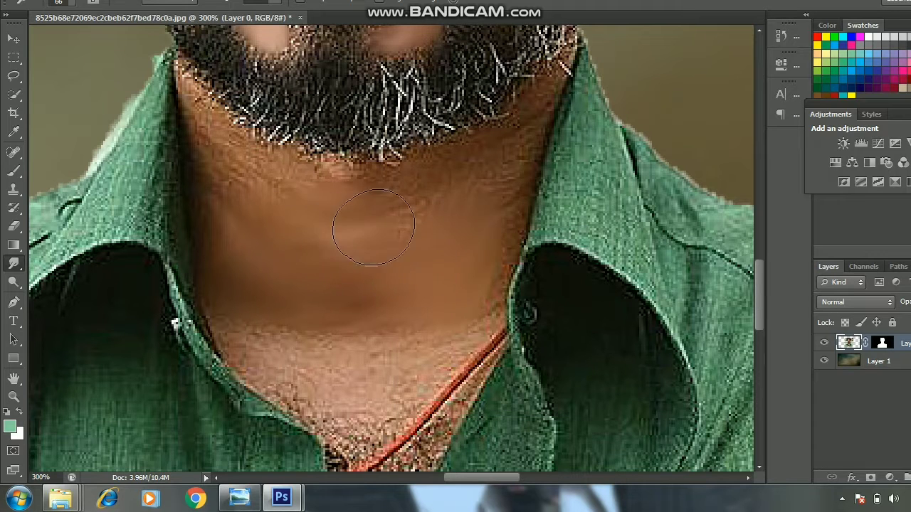
mouse_move(394, 344)
left_mouse_down()
mouse_move(325, 370)
mouse_move(235, 356)
mouse_move(392, 378)
mouse_move(370, 414)
left_mouse_up()
Step: Soften the lower edge of the beard with a 32 px brush
scroll(342, 335, "up", 3)
right_click(270, 202)
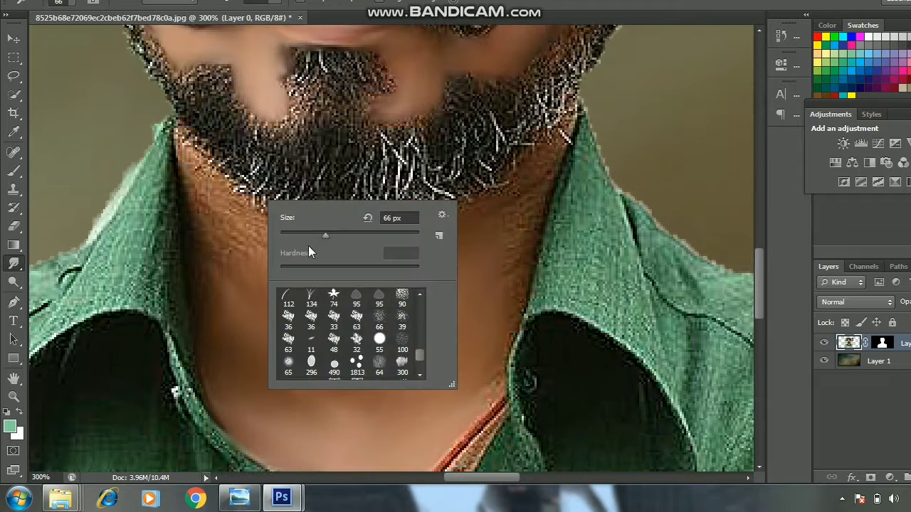
type("32")
key("Return")
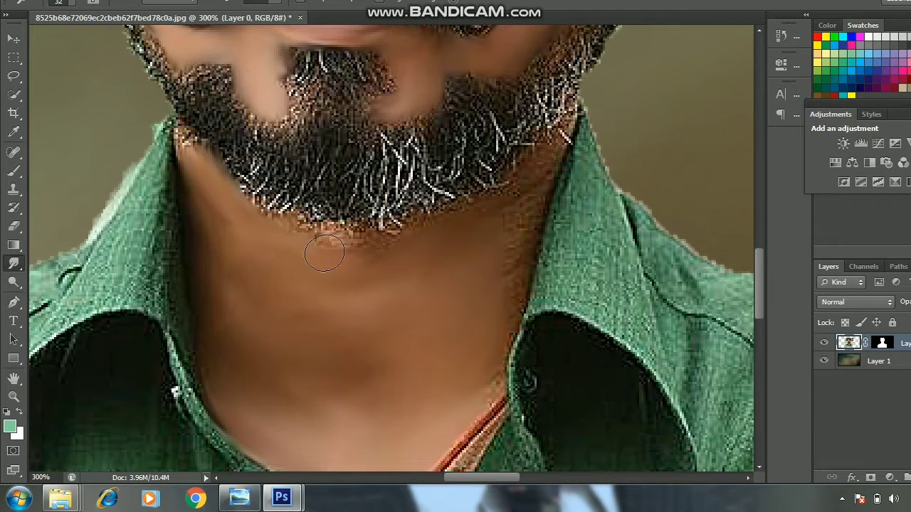
left_click_drag(337, 246, 374, 246)
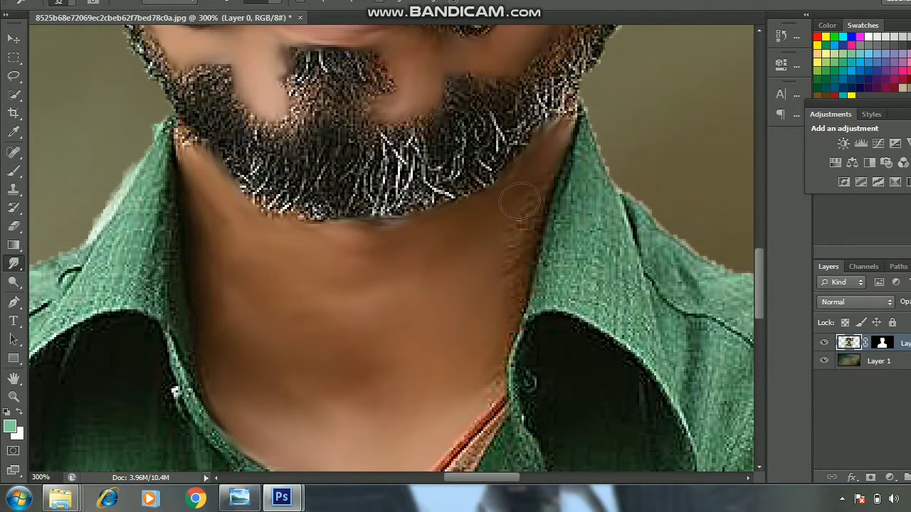
scroll(469, 385, "up", 5)
Step: Smudge the skin around the brows and nose, resizing the brush from 32 to 23, then 33
scroll(427, 284, "up", 5)
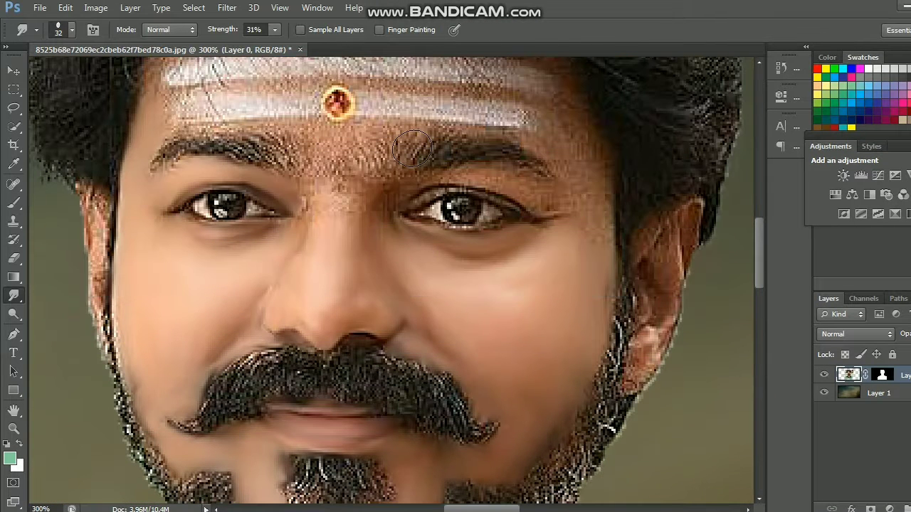
right_click(346, 203)
key("Escape")
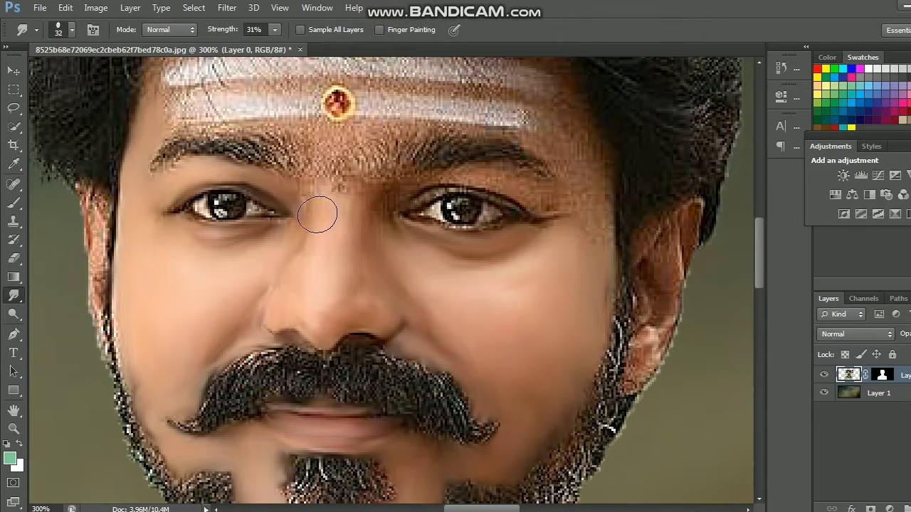
right_click(422, 178)
left_click_drag(466, 212, 456, 213)
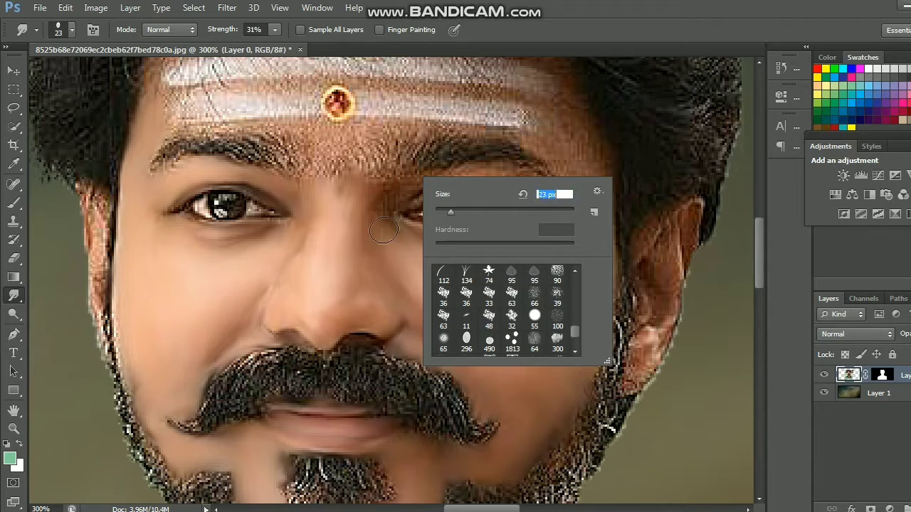
key("Return")
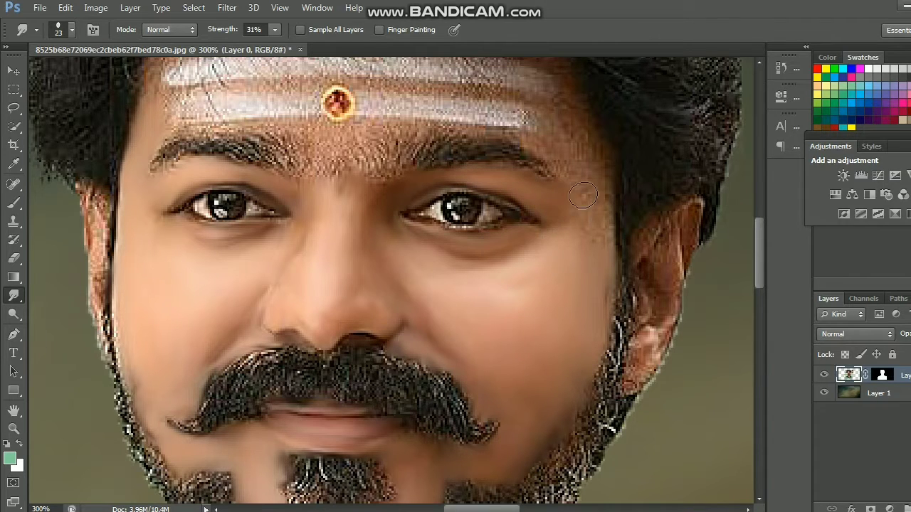
right_click(331, 135)
left_click_drag(370, 152, 381, 153)
key("Return")
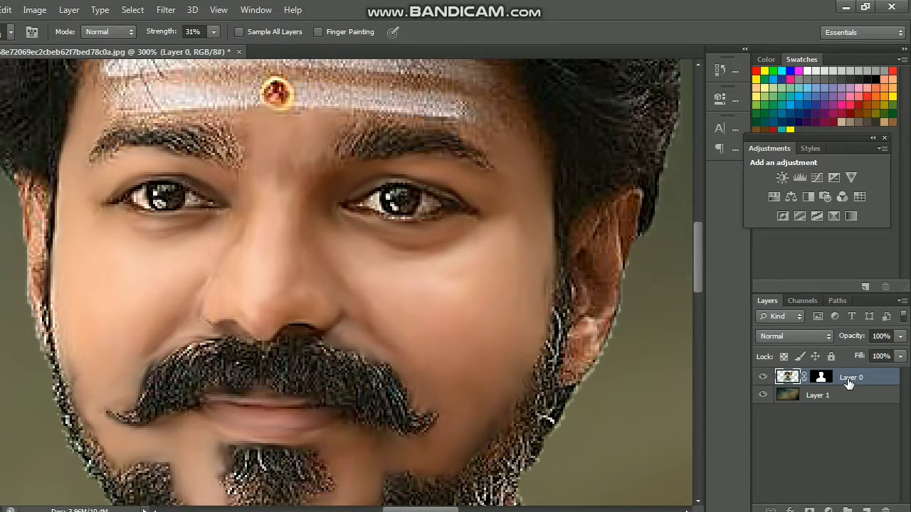
Step: Duplicate Layer 0 and apply the Oil Paint filter to the copy
left_click_drag(847, 343, 869, 477)
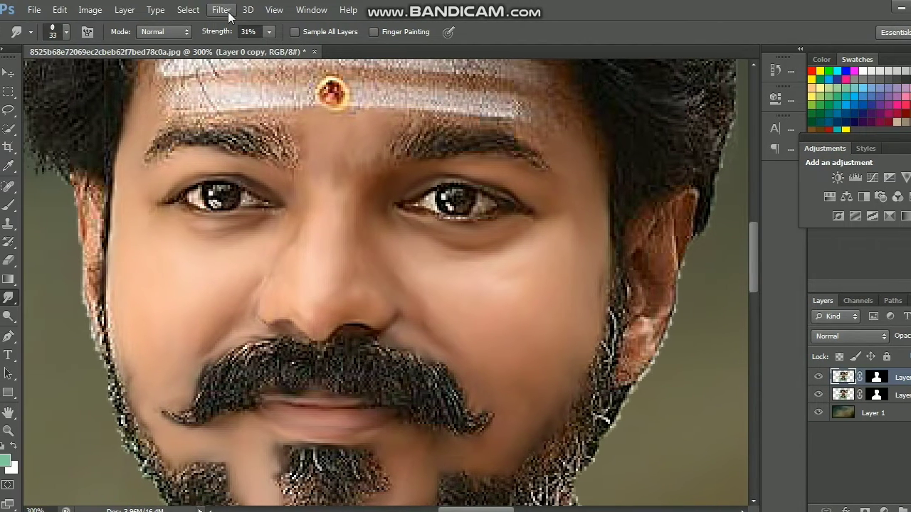
left_click(222, 9)
left_click(235, 120)
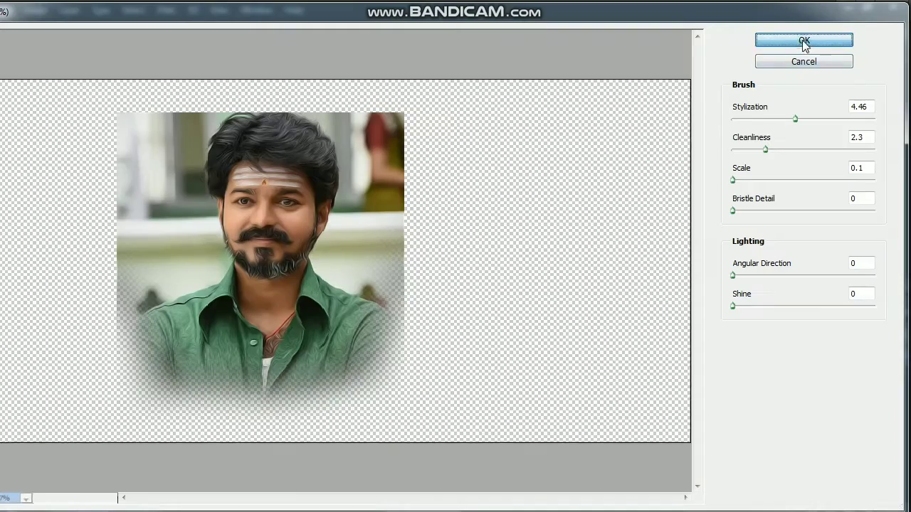
left_click(803, 41)
key("ctrl+minus")
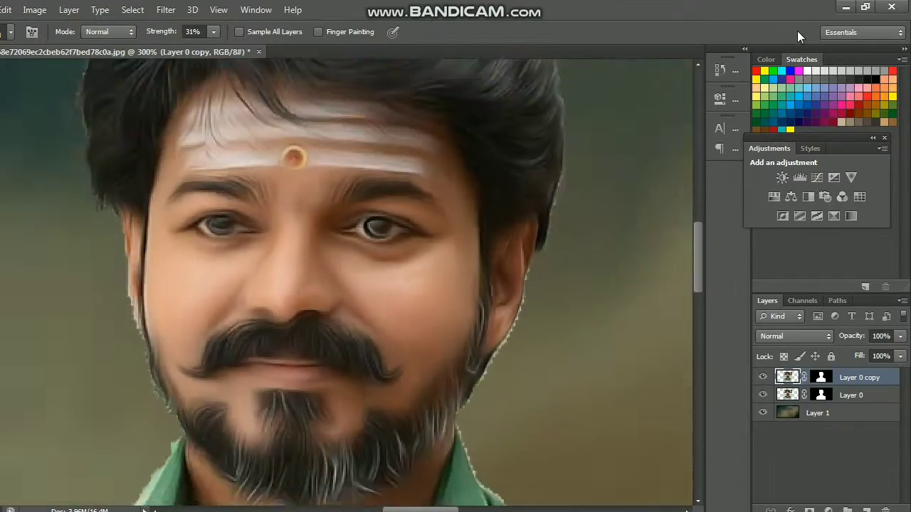
key("ctrl+0")
key("ctrl+plus")
key("ctrl+plus")
Step: Erase the oil-paint effect over the eyes with a small 13 px eraser
left_click(14, 261)
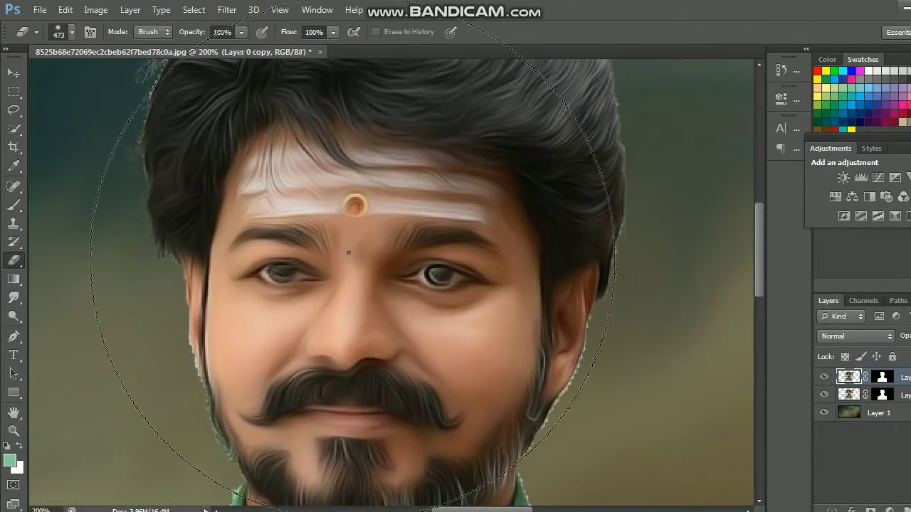
right_click(348, 254)
key("Return")
left_click_drag(263, 274, 301, 276)
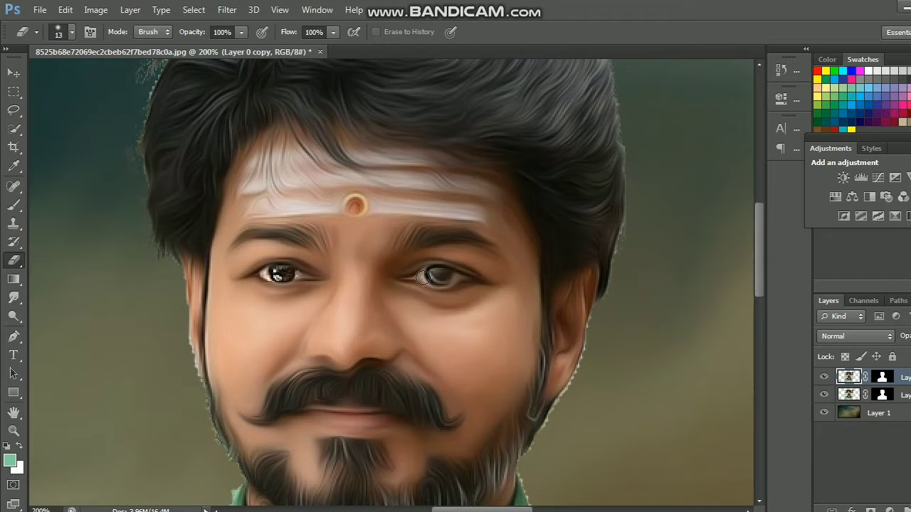
scroll(453, 277, "down", 3)
scroll(453, 278, "down", 2)
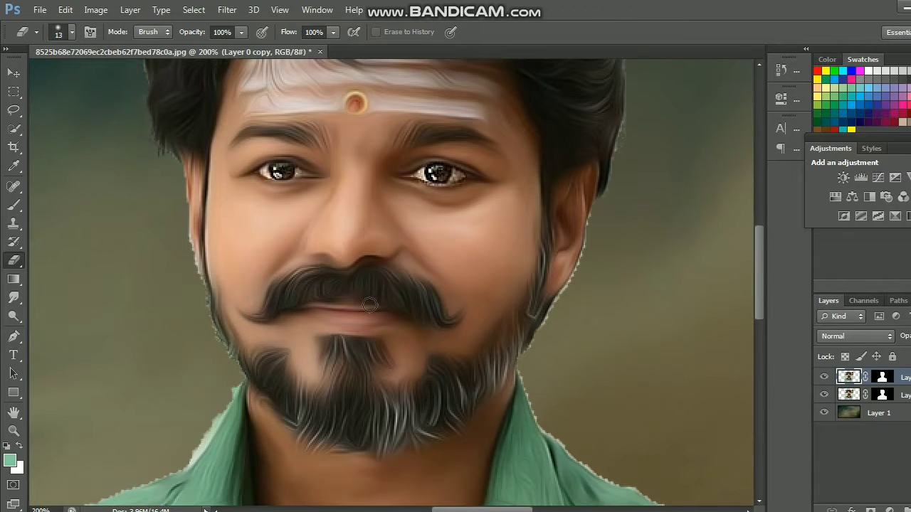
right_click(391, 334)
key("Return")
scroll(494, 277, "down", 3)
Step: Settle the view at 66.7%, shrink the eraser to 5 px and select Layer 0
key("ctrl+minus")
key("ctrl+minus")
key("ctrl+minus")
key("ctrl+plus")
key("ctrl+plus")
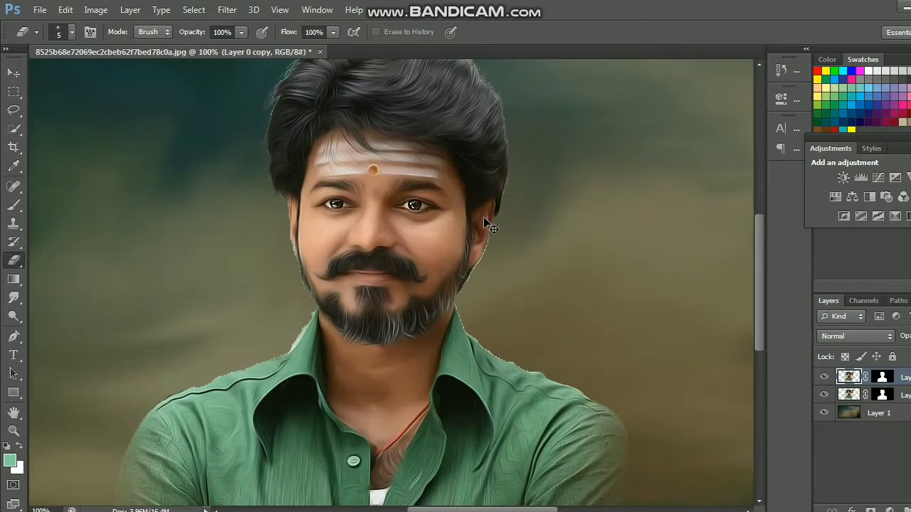
key("ctrl+minus")
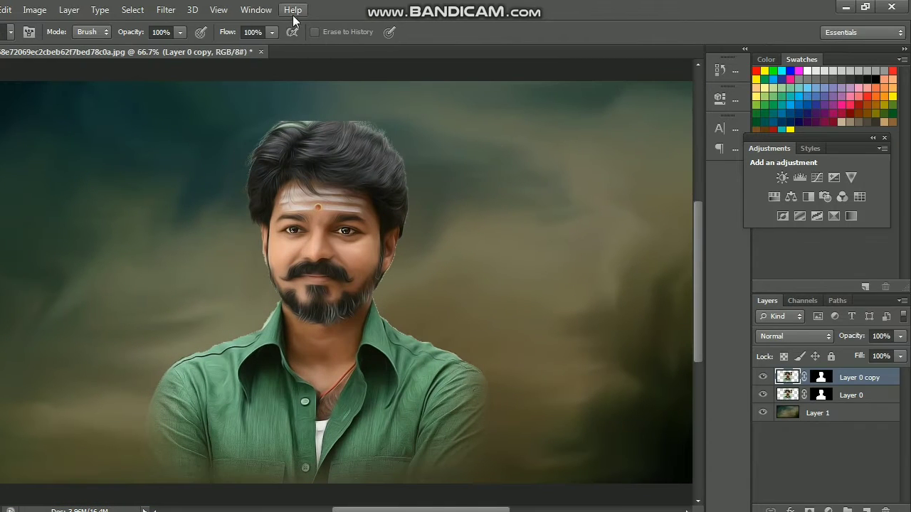
scroll(320, 147, "up", 3)
right_click(480, 162)
right_click(560, 352)
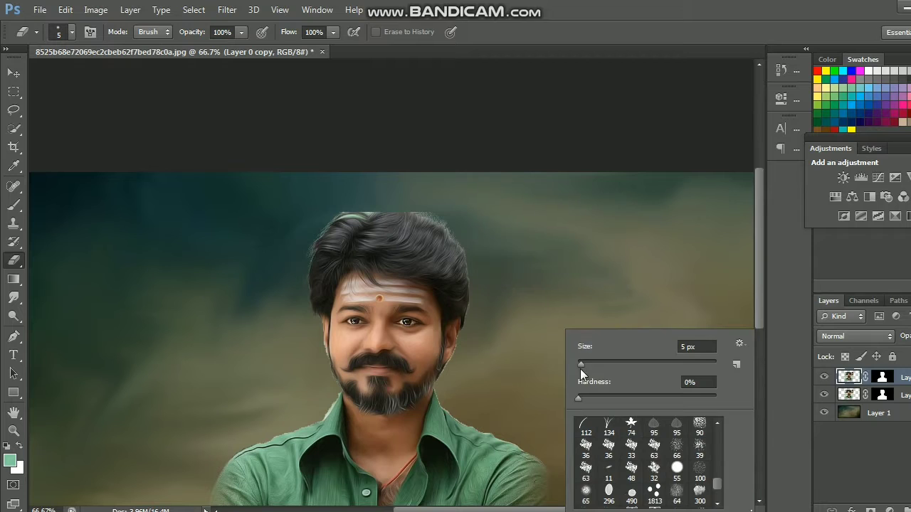
key("Return")
key("alt+bracketleft")
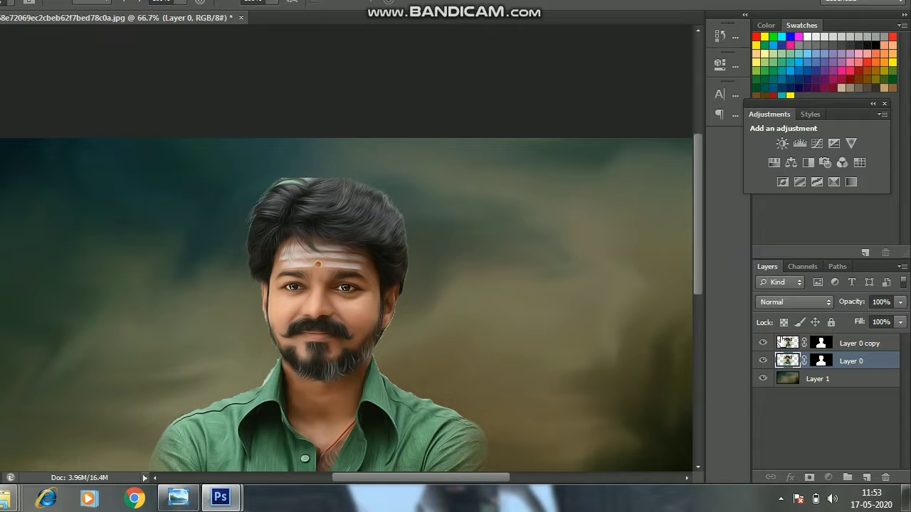
Step: Brighten Layer 0 copy with a Curves adjustment that lifts the curve upward
left_click(782, 343)
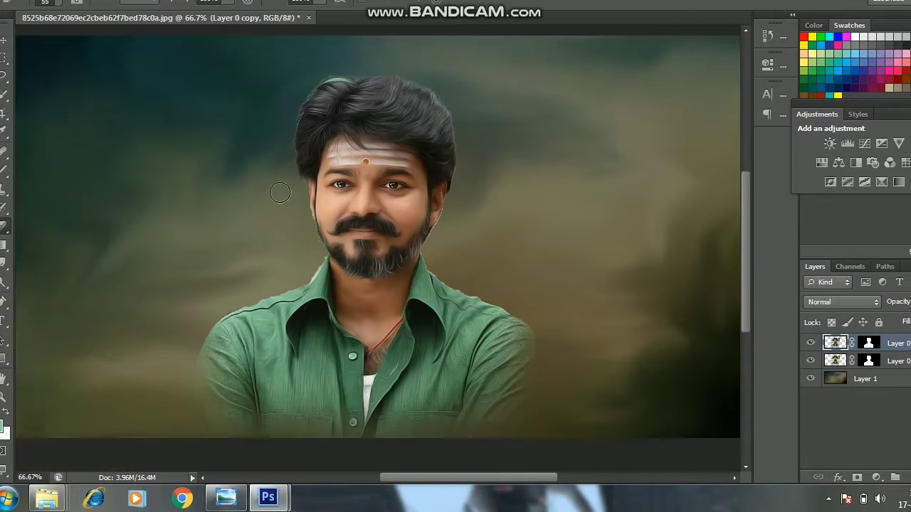
key("ctrl+minus")
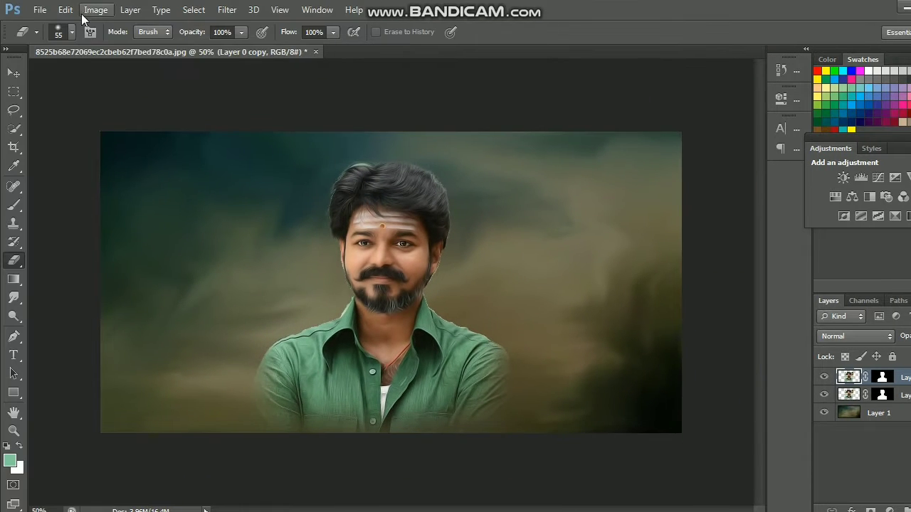
left_click(95, 10)
mouse_move(117, 46)
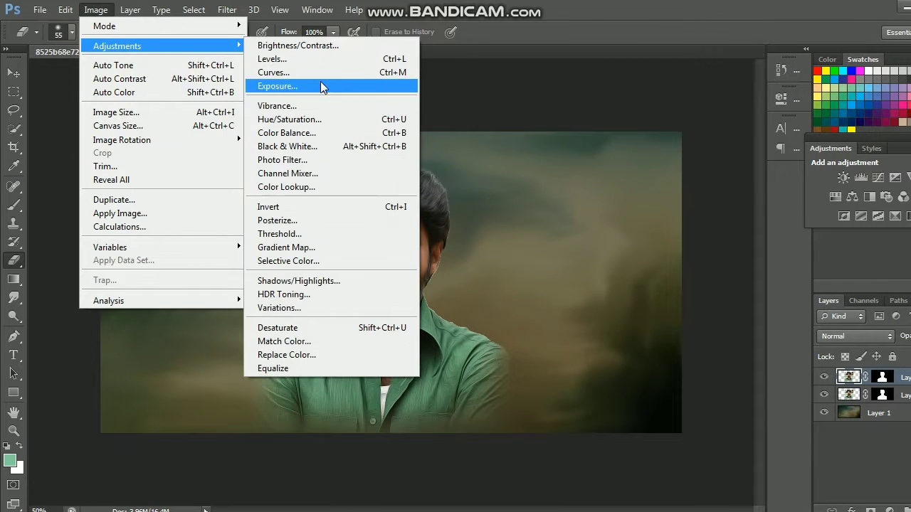
left_click(313, 72)
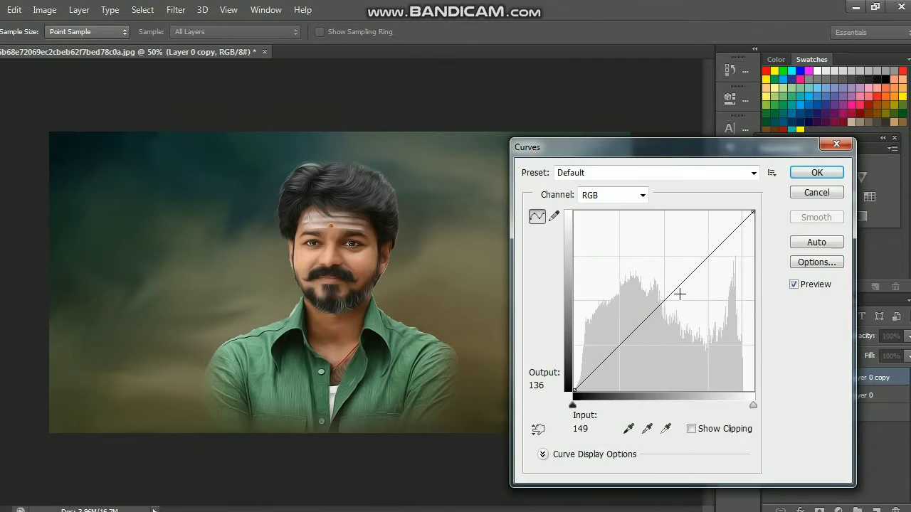
left_click_drag(679, 292, 669, 289)
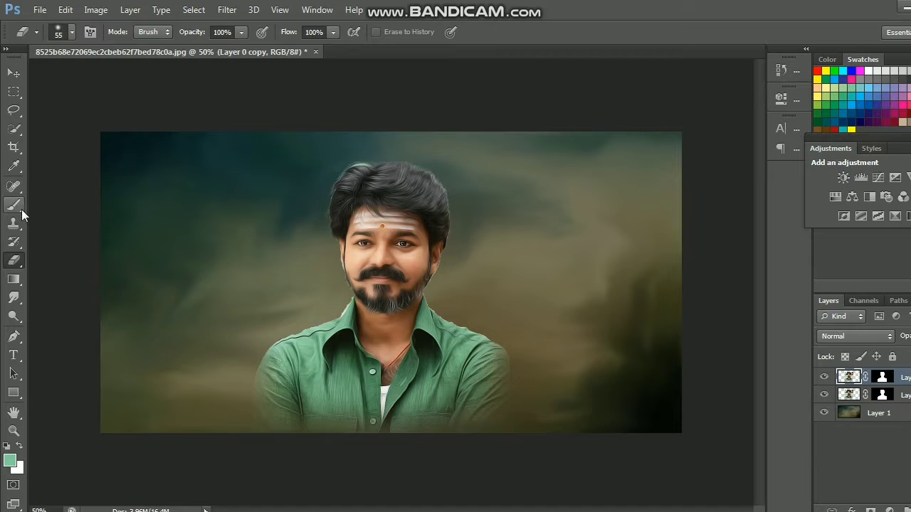
left_click(13, 205)
right_click(274, 221)
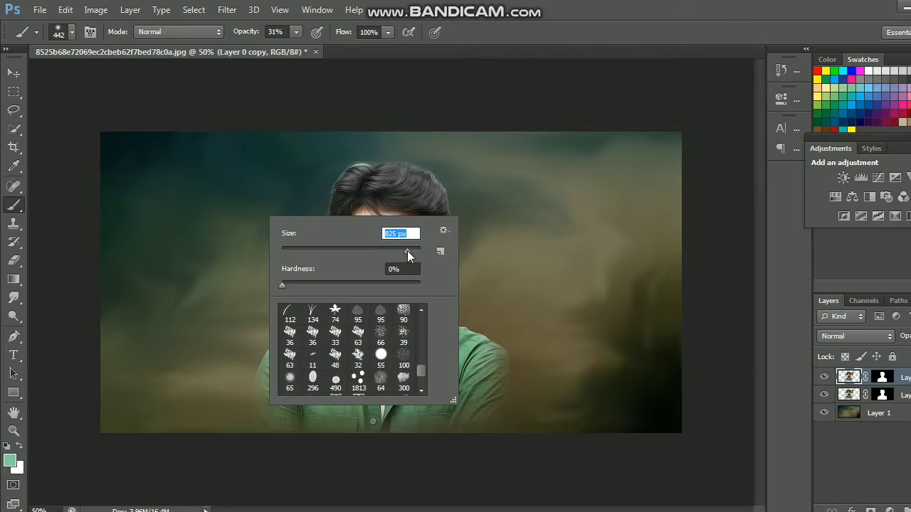
Step: Paint yellow over the hair at 72% opacity, tidying edges with an 89 px eraser
left_click_drag(296, 32, 329, 47)
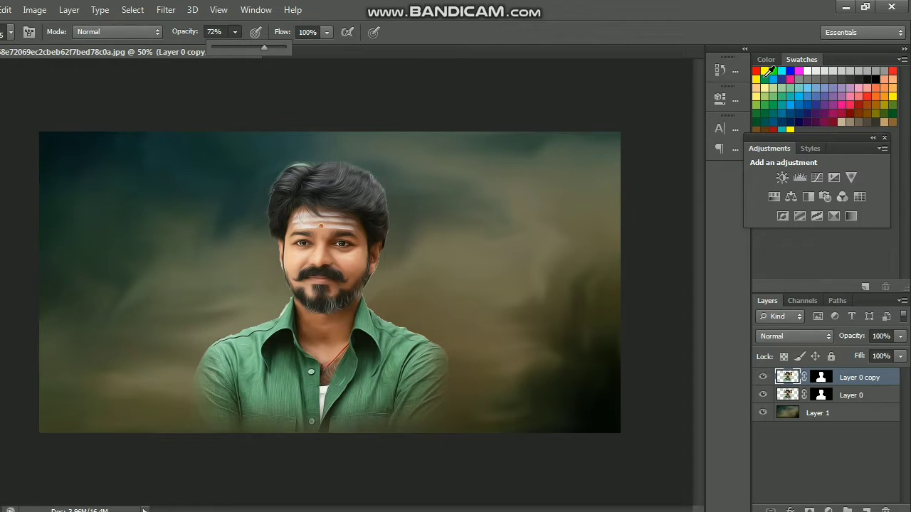
left_click(766, 73)
left_click_drag(245, 118, 296, 136)
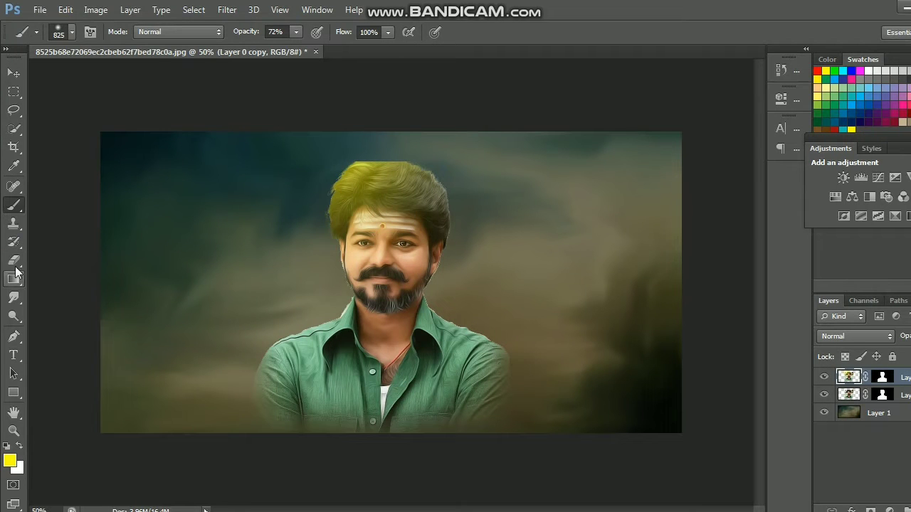
left_click(15, 262)
right_click(541, 212)
key("Return")
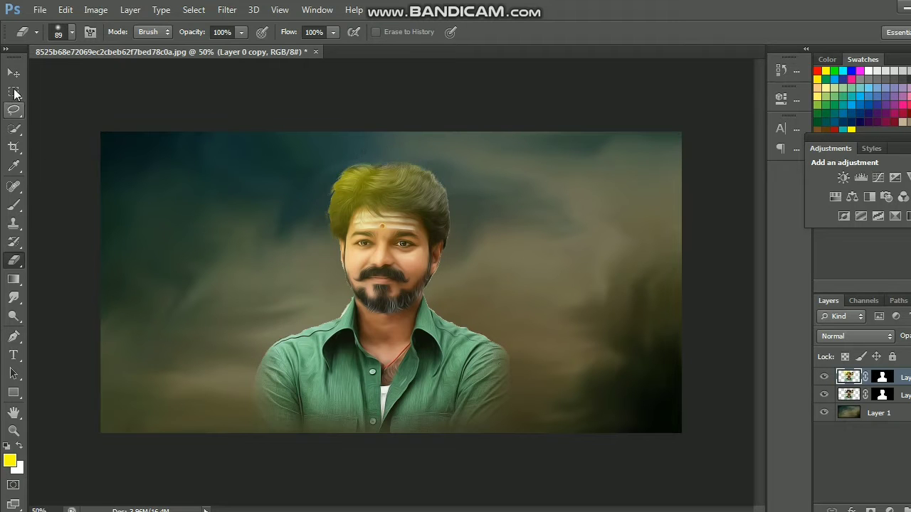
left_click(14, 74)
key("b")
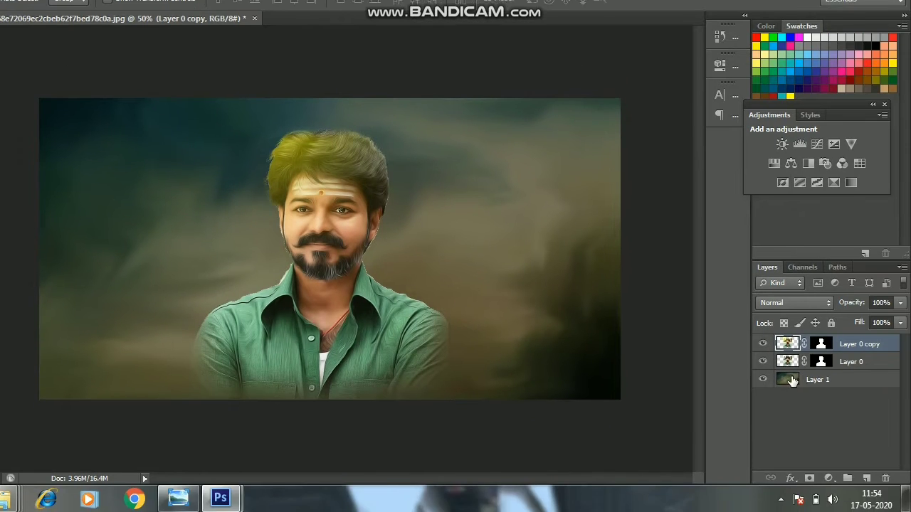
Step: On background Layer 1, paint an orange glow left of the man and a pink glow right
left_click(792, 380)
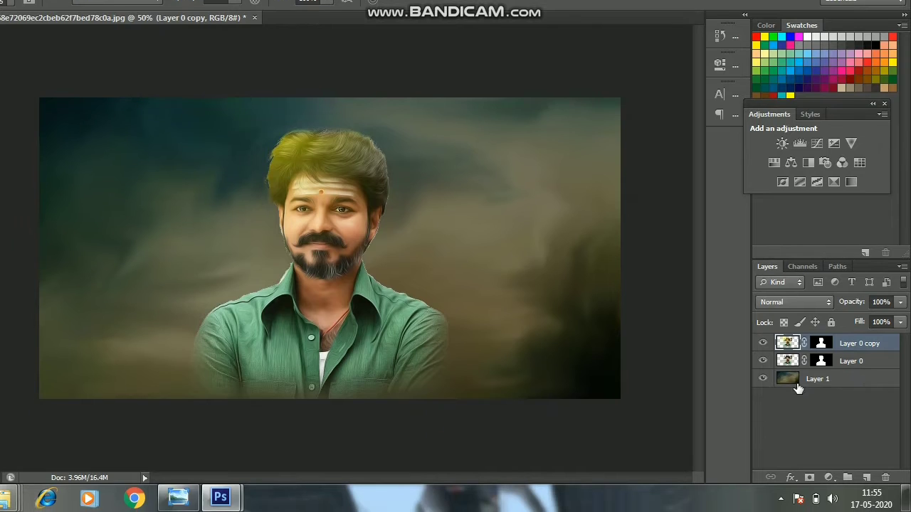
left_click(798, 385)
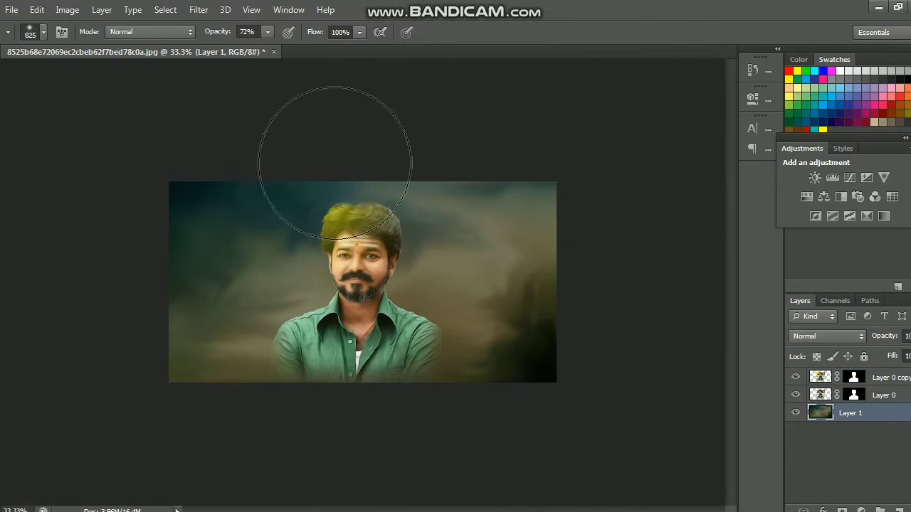
right_click(392, 243)
key("Escape")
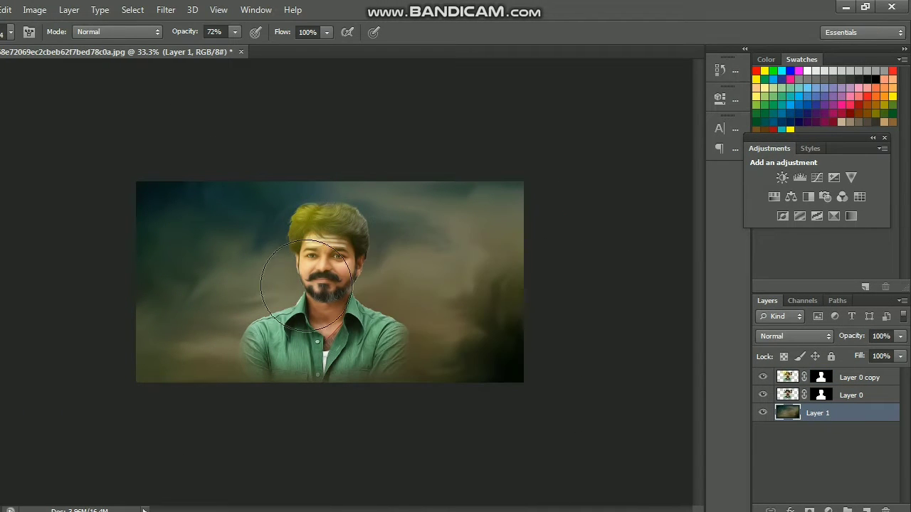
left_click_drag(270, 313, 227, 270)
right_click(396, 271)
key("Escape")
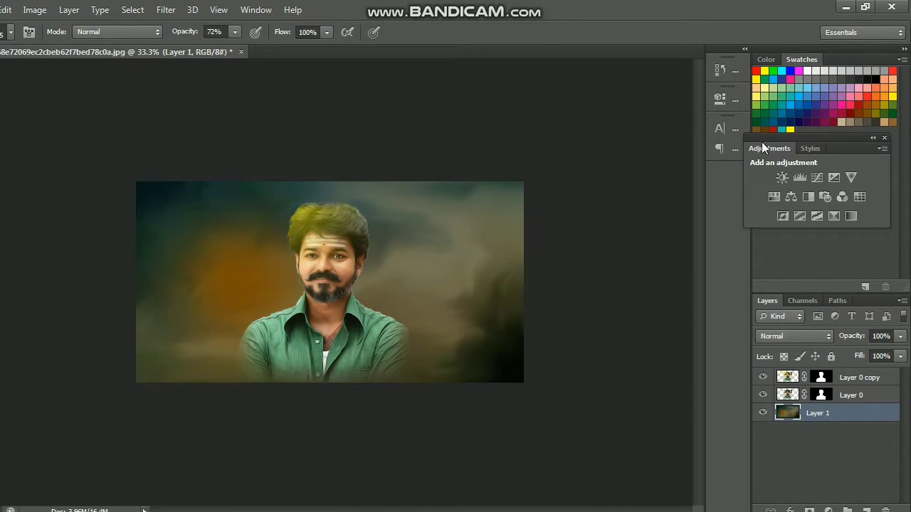
left_click_drag(467, 286, 498, 295)
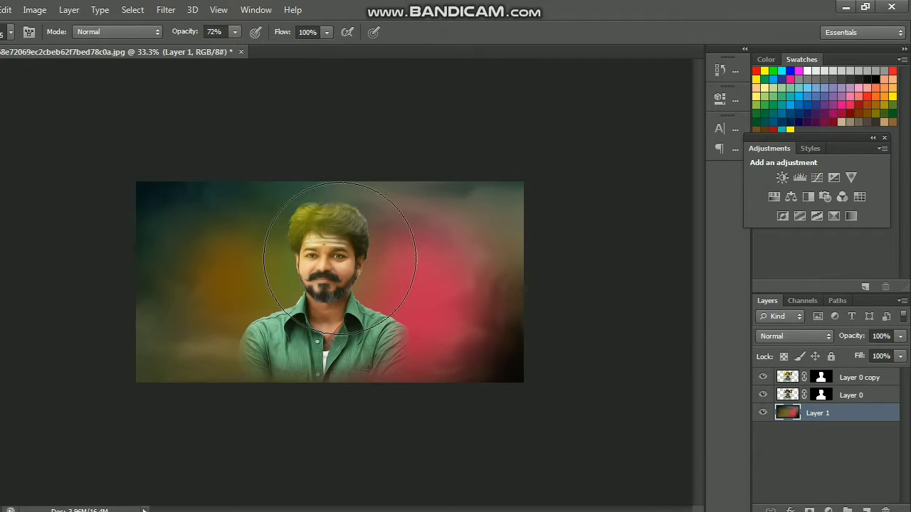
Step: Enlarge the glows, add pink upper right, and turn the left glow brighter yellow
left_click_drag(306, 214, 413, 199)
left_click_drag(228, 304, 264, 386)
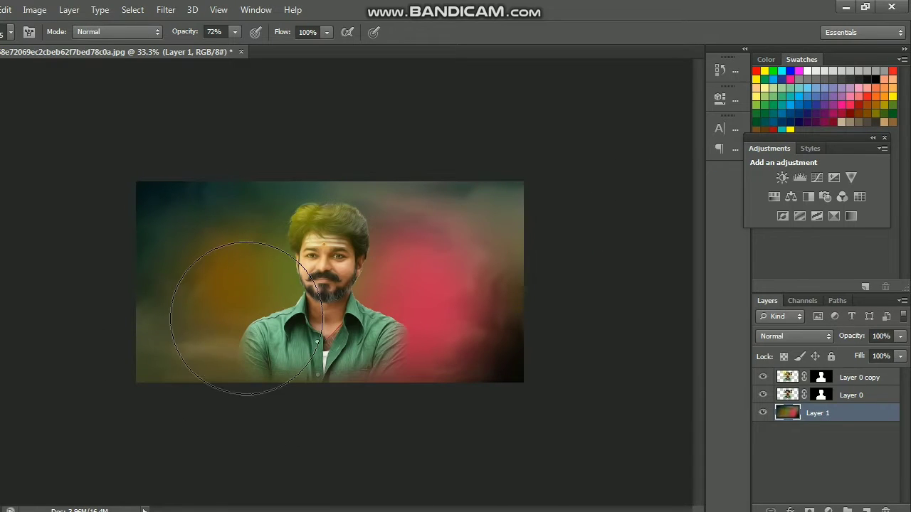
left_click_drag(427, 235, 489, 275)
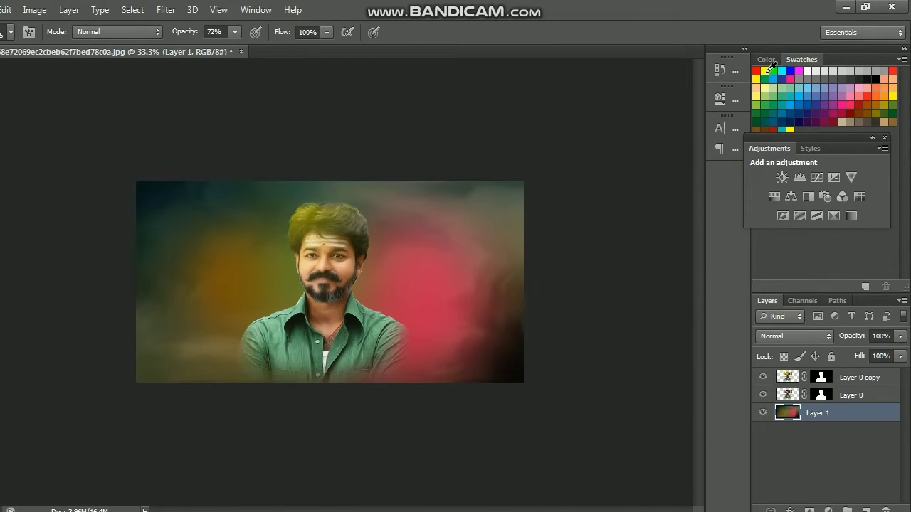
left_click(765, 71)
left_click_drag(264, 376, 417, 287)
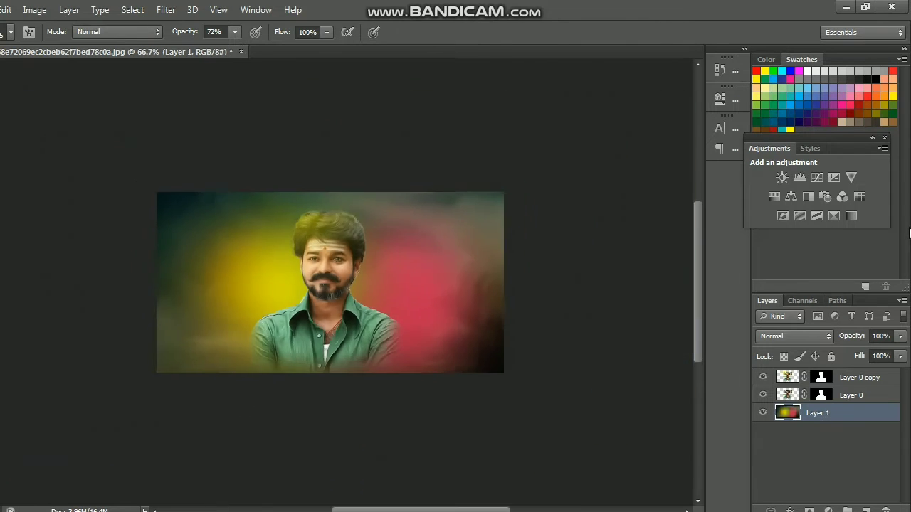
left_click(793, 380)
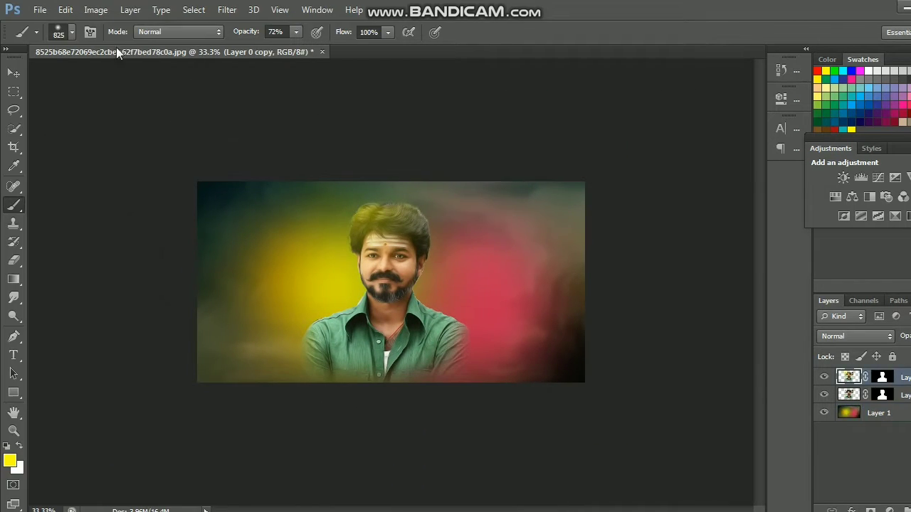
Step: Apply a gentle Curves midpoint lift to Layer 0 copy to brighten the man
left_click(103, 10)
left_click(272, 72)
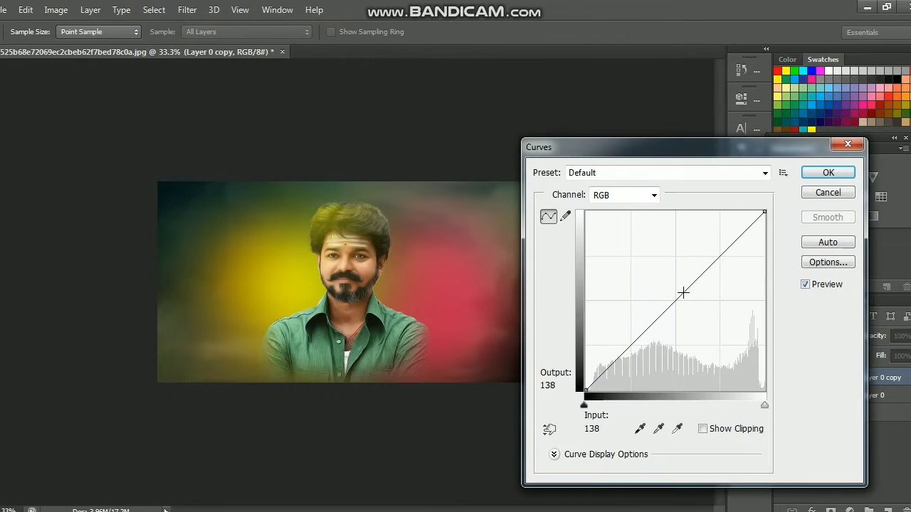
left_click_drag(682, 292, 688, 285)
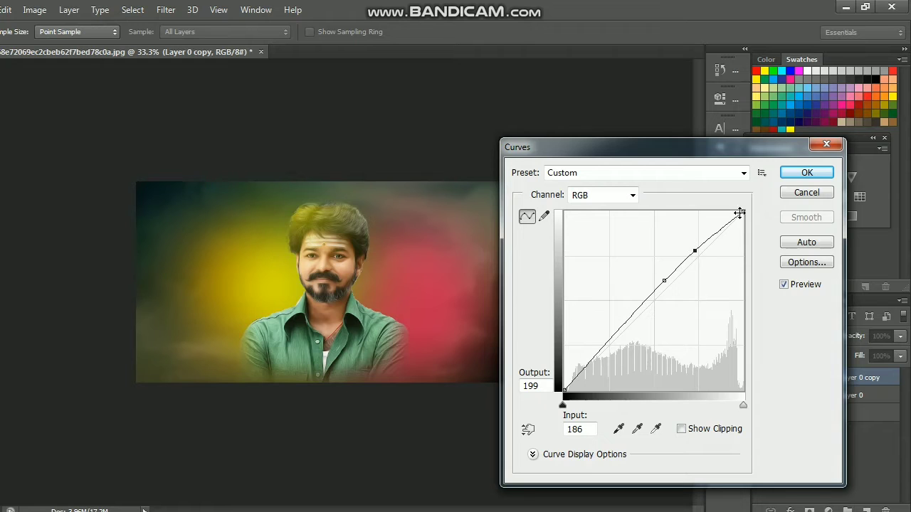
left_click(807, 173)
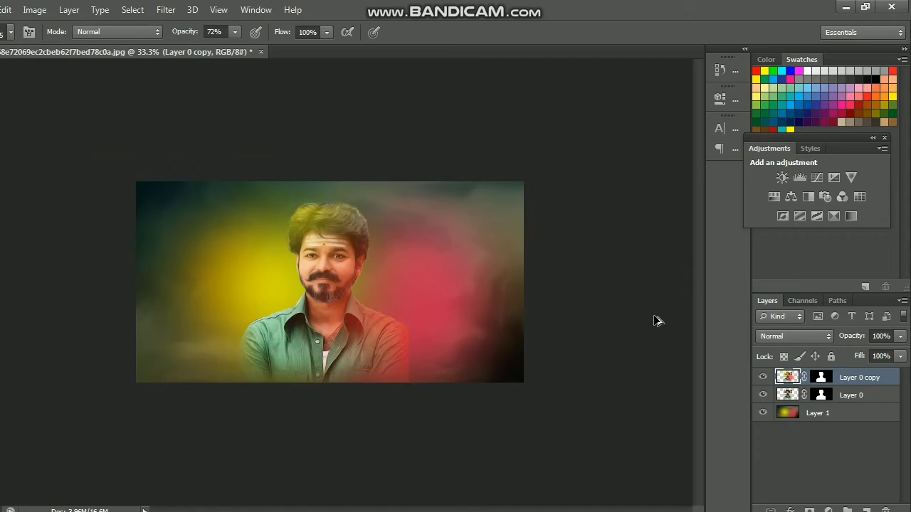
Step: Undo the paint over the right edge to restore the vivid magenta glow on Layer 1
left_click_drag(517, 335, 549, 285)
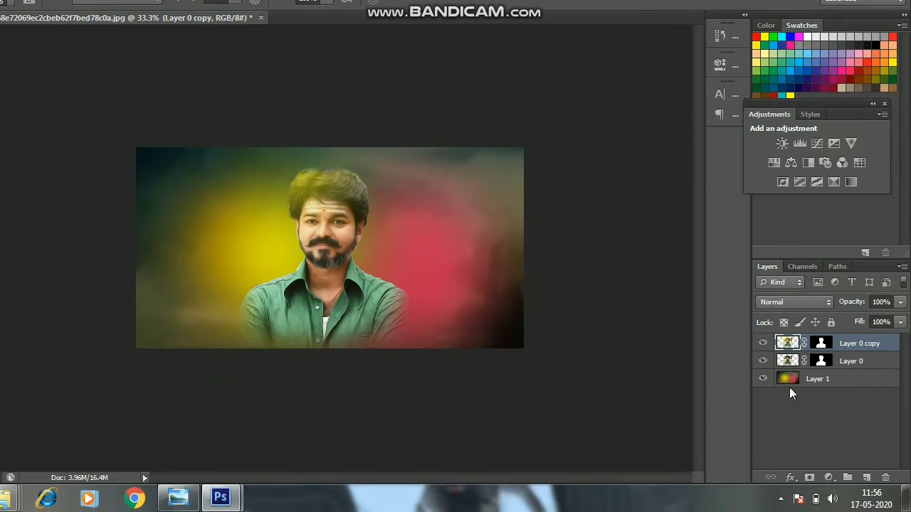
left_click(817, 378)
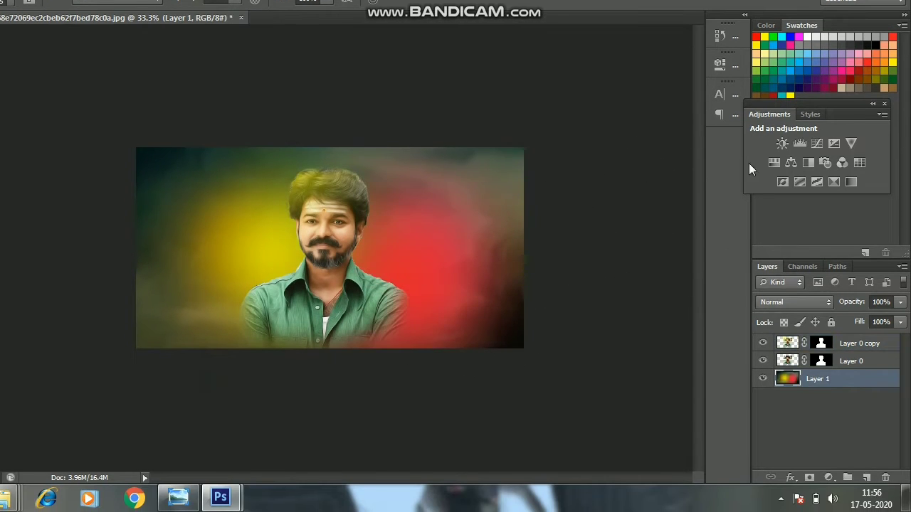
key("ctrl+z")
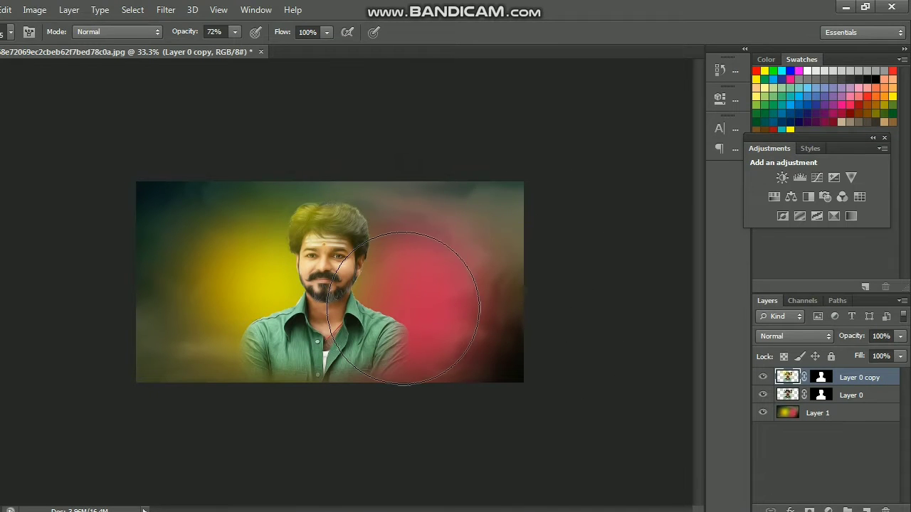
key("ctrl+z")
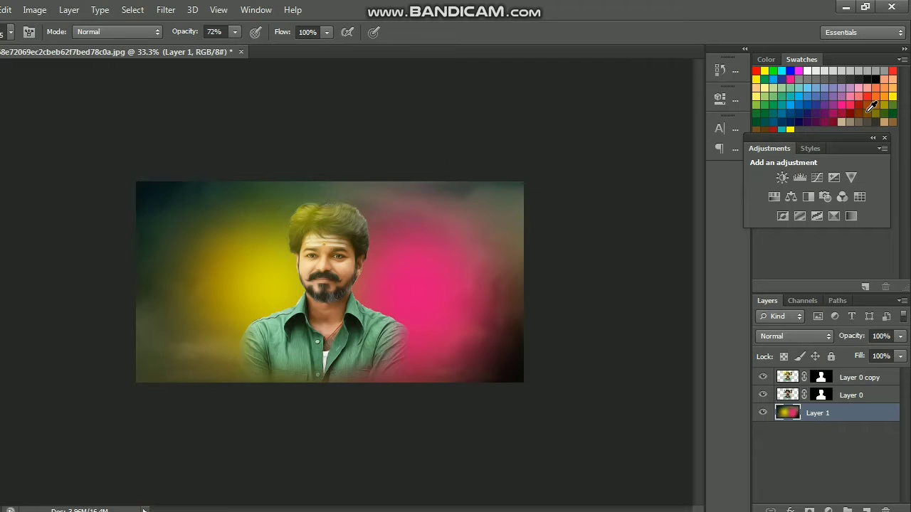
Step: Paint the left canvas edge dark brown and raise the brush opacity to 78%
left_click(871, 106)
left_click_drag(91, 155, 81, 391)
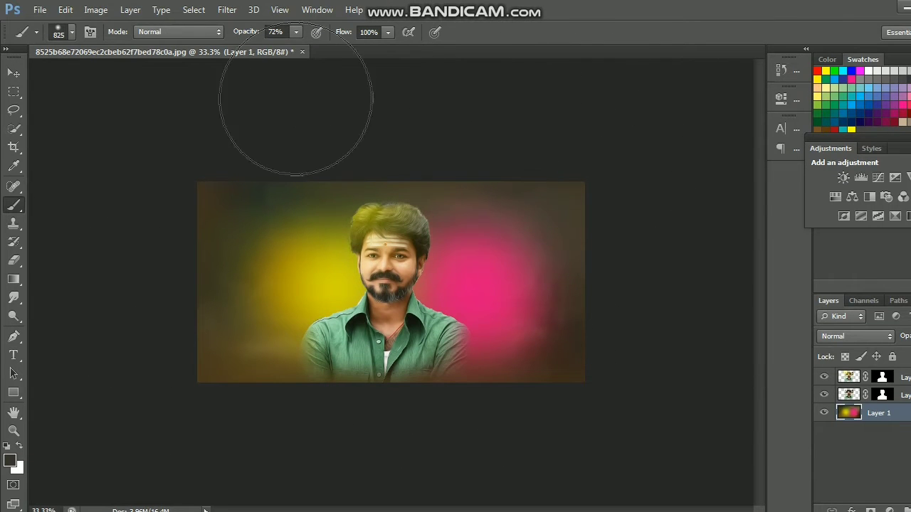
left_click(296, 32)
left_click(301, 47)
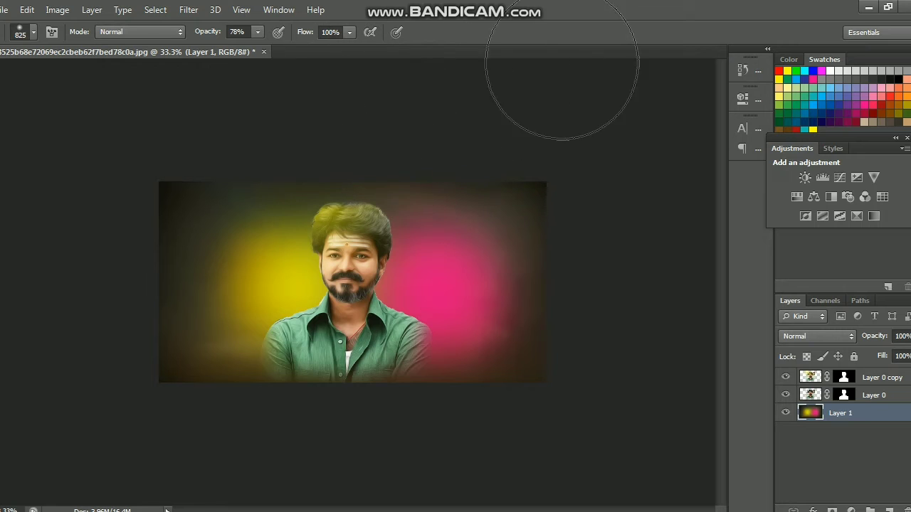
left_click(13, 73)
Step: Select Layer 0 copy and zoom in to 100% on the shirt
key("ctrl+plus")
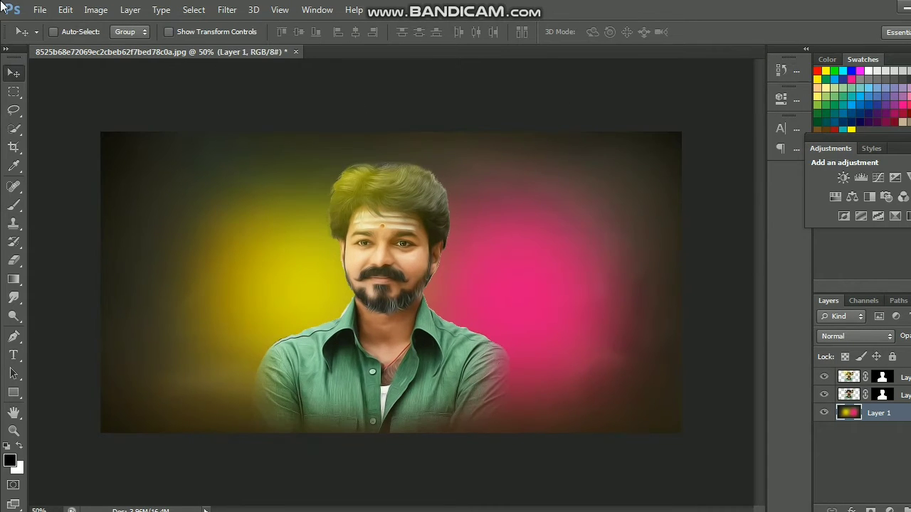
key("ctrl+minus")
key("ctrl+minus")
key("ctrl+plus")
key("ctrl+plus")
key("ctrl+plus")
left_click(783, 343)
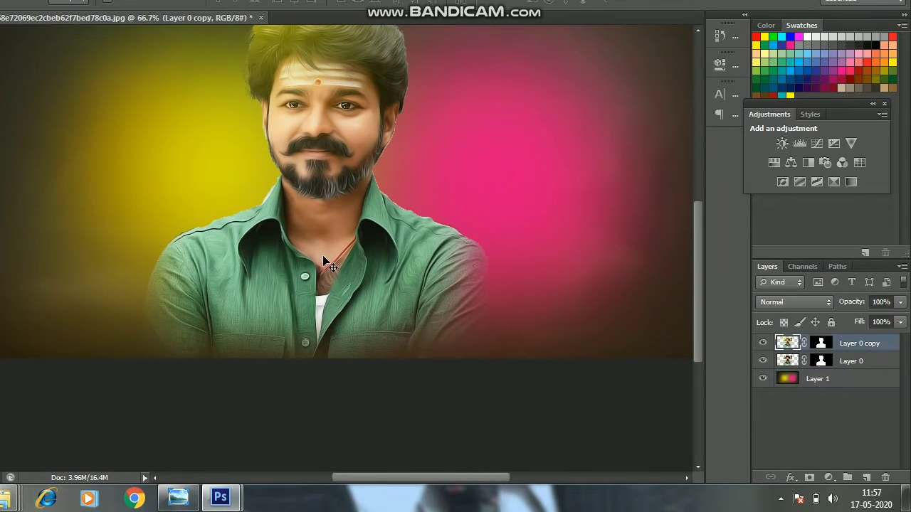
left_click(14, 263)
right_click(338, 285)
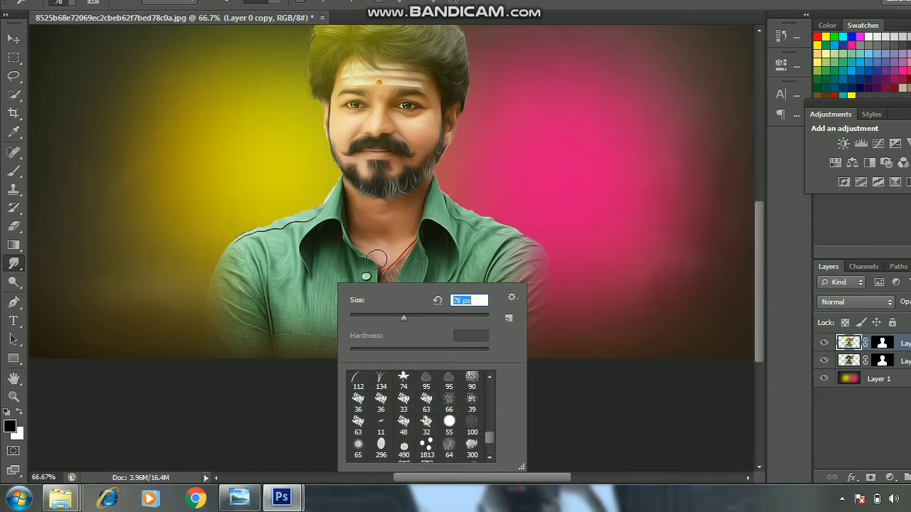
key("Escape")
key("ctrl+plus")
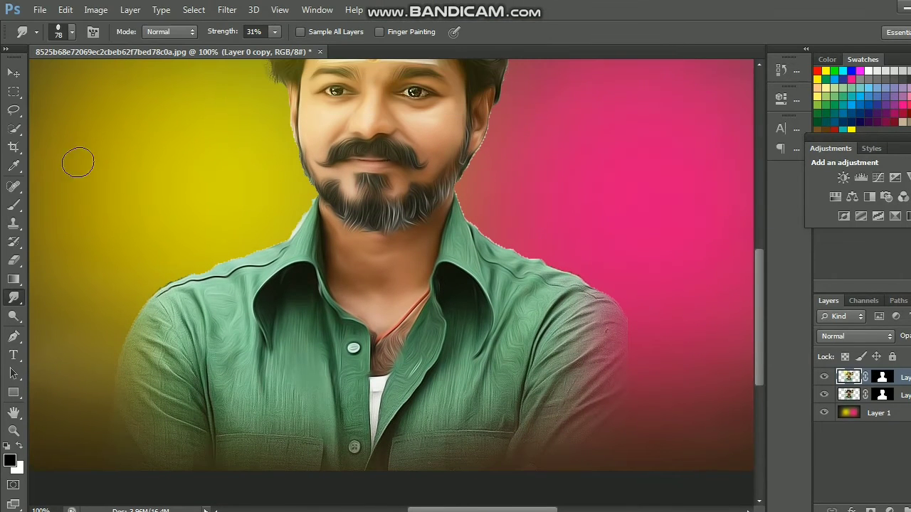
Step: Quick-select the shirt, trimming the selection back to the shirt's edges
key("w")
left_click_drag(304, 263, 229, 274)
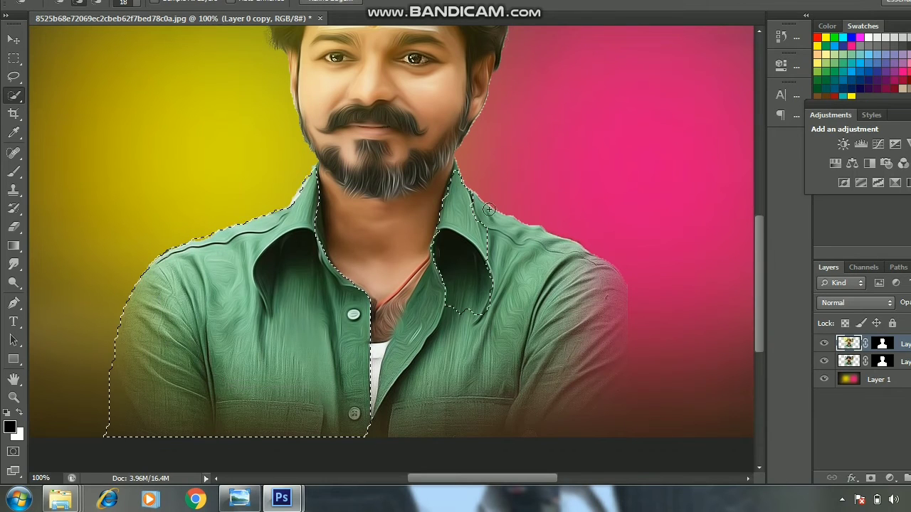
mouse_move(467, 288)
left_mouse_down()
mouse_move(528, 306)
mouse_move(596, 301)
left_mouse_up()
key("ctrl+z")
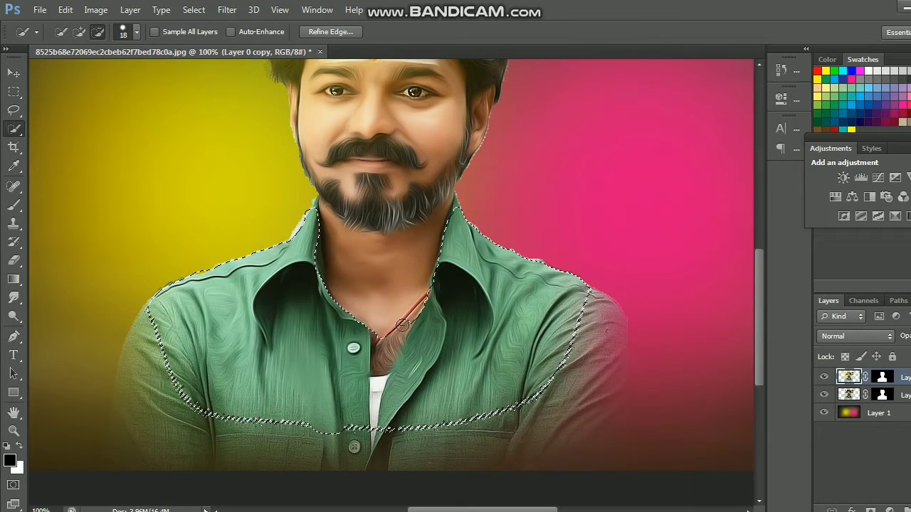
key("ctrl+z")
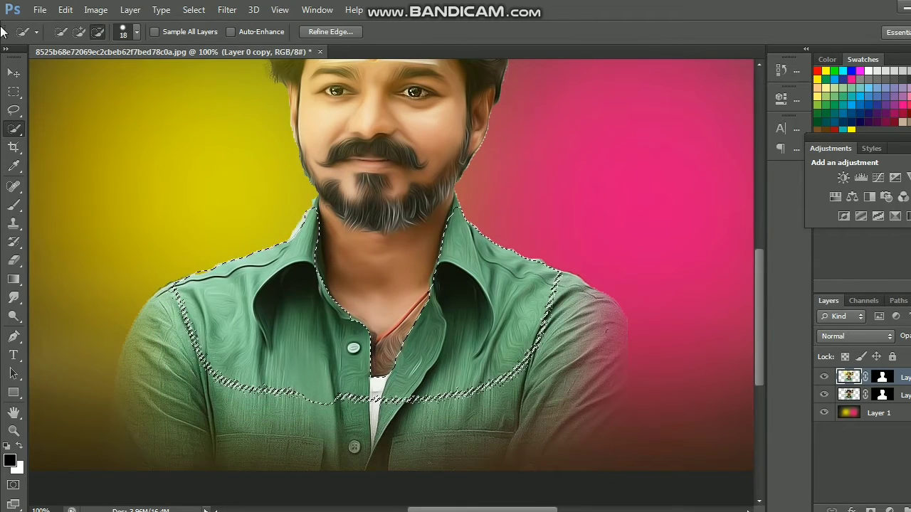
left_click(95, 10)
mouse_move(117, 46)
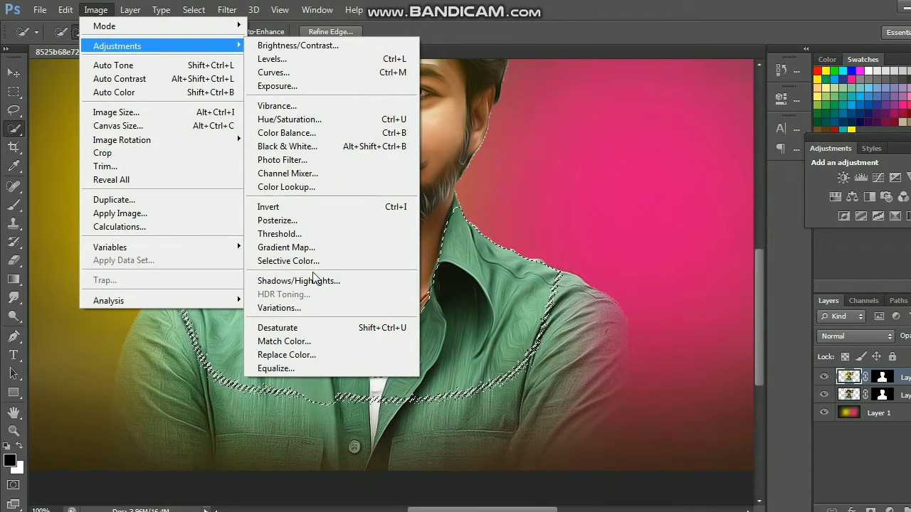
Step: Set the shirt's Hue to −28 and Saturation to +47, then deselect
left_click(291, 125)
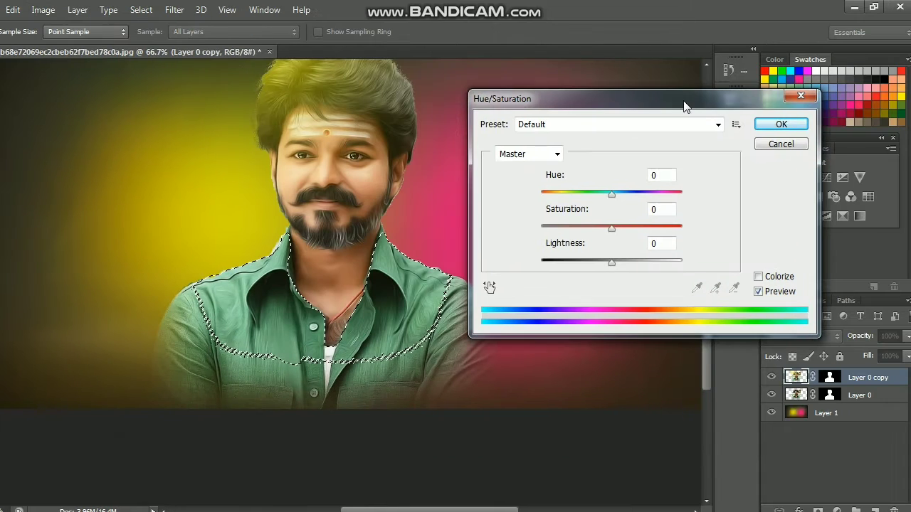
mouse_move(611, 194)
left_mouse_down()
mouse_move(533, 192)
mouse_move(605, 188)
mouse_move(549, 192)
mouse_move(587, 190)
left_mouse_up()
left_click_drag(609, 230, 644, 225)
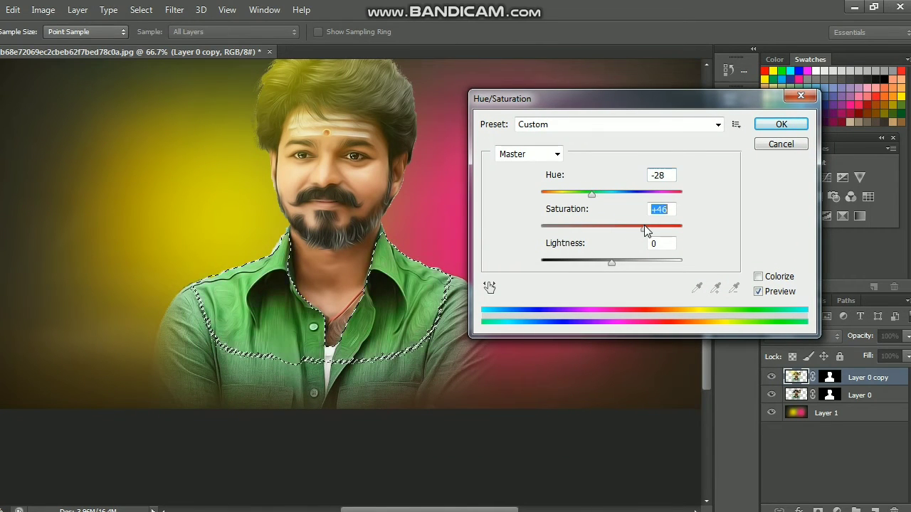
key("ctrl+minus")
key("ctrl+minus")
key("ctrl+plus")
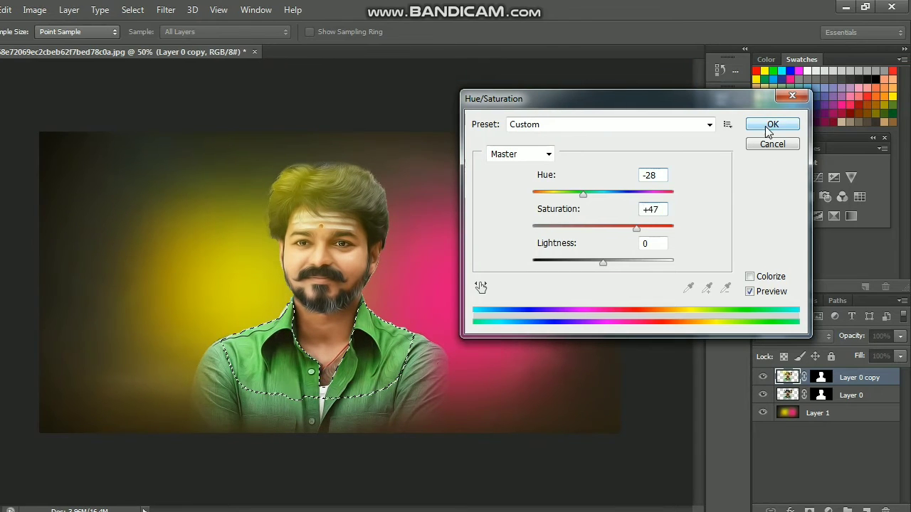
left_click(781, 124)
right_click(388, 339)
left_click(430, 37)
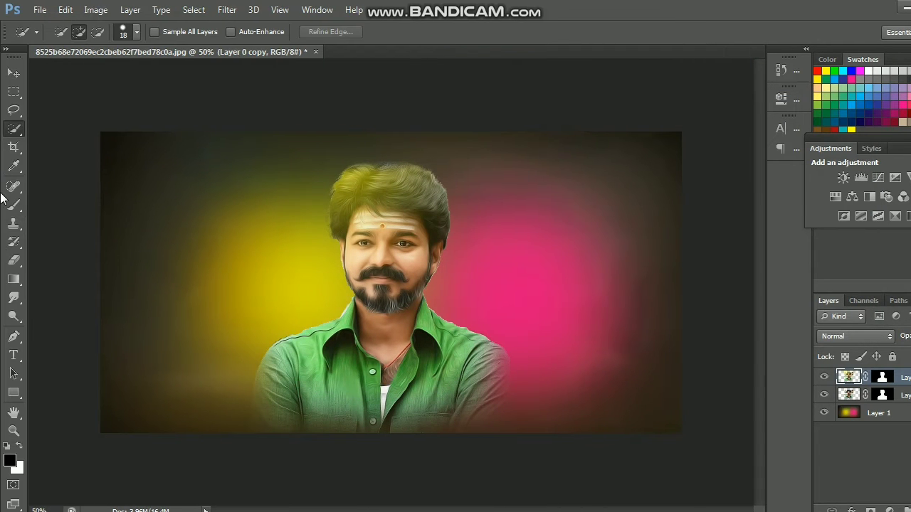
Step: Switch to the eraser, select Layer 0 and zoom the view to 66.7%
left_click(16, 264)
right_click(250, 212)
key("Return")
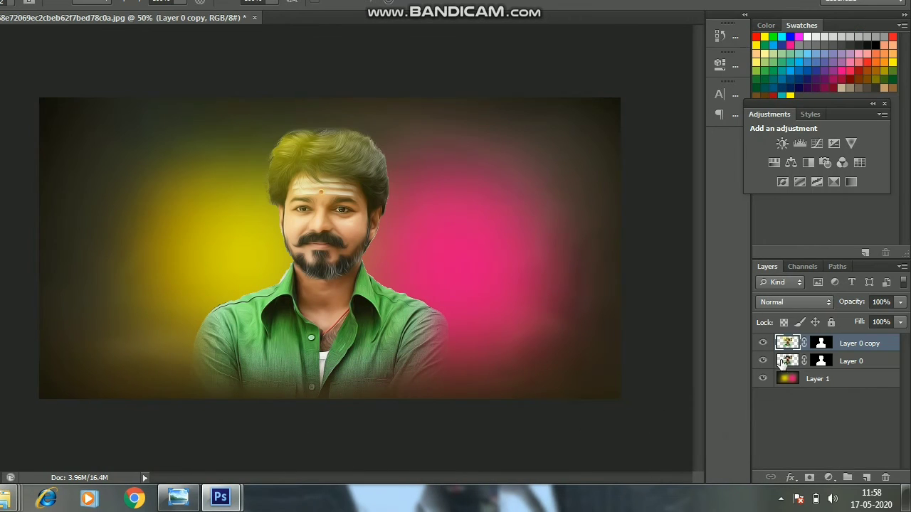
left_click(781, 363)
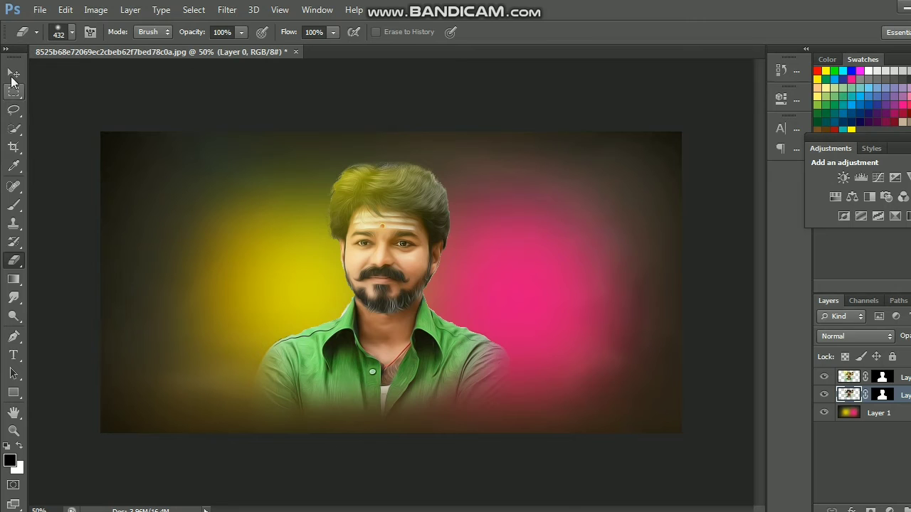
key("v")
key("ctrl+0")
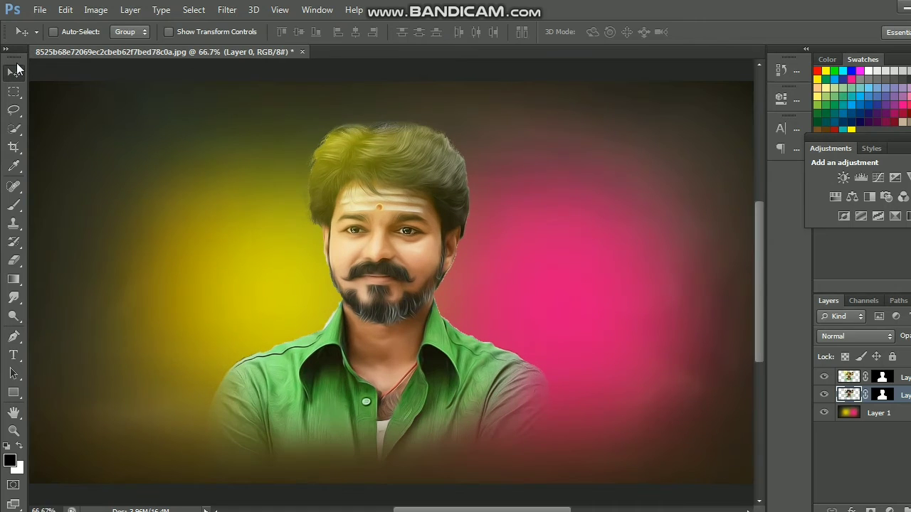
key("ctrl+minus")
key("ctrl+minus")
key("ctrl+0")
Step: Set a 360 px soft eraser at 22% opacity for the shirt's lower edges
key("e")
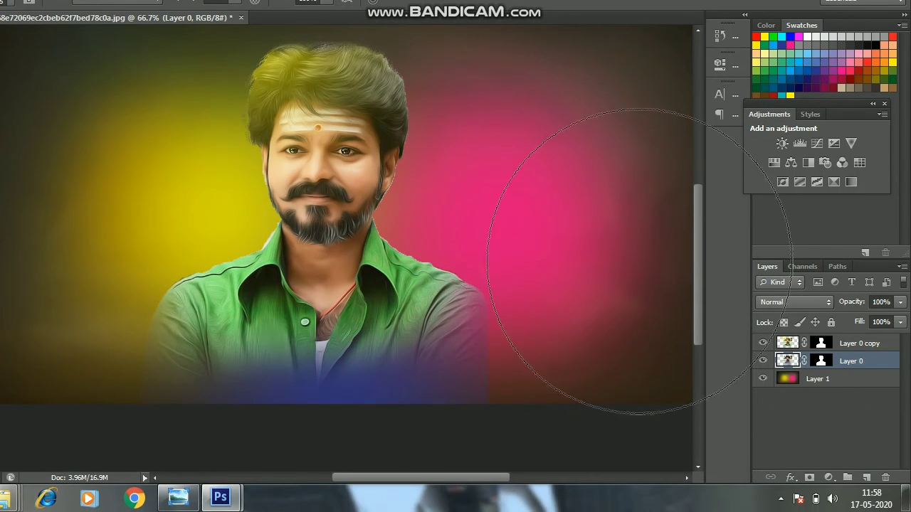
right_click(560, 263)
key("Return")
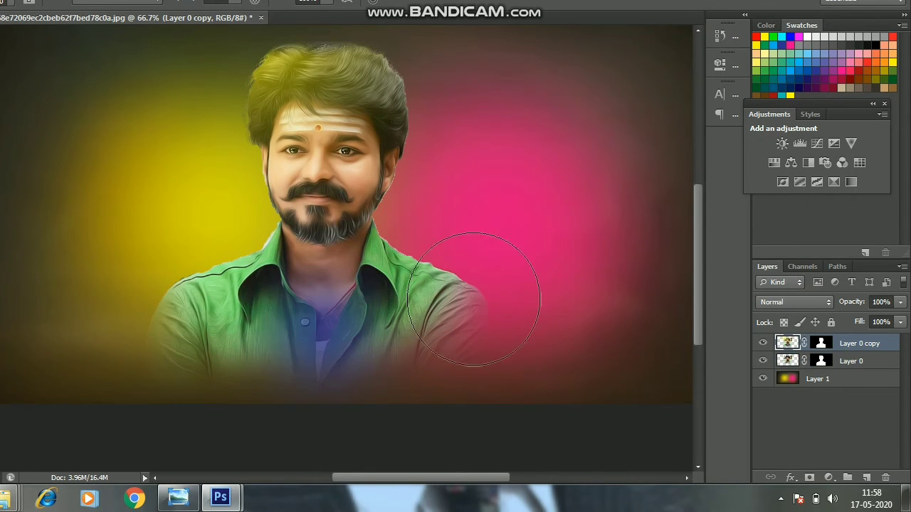
key("2")
key("2")
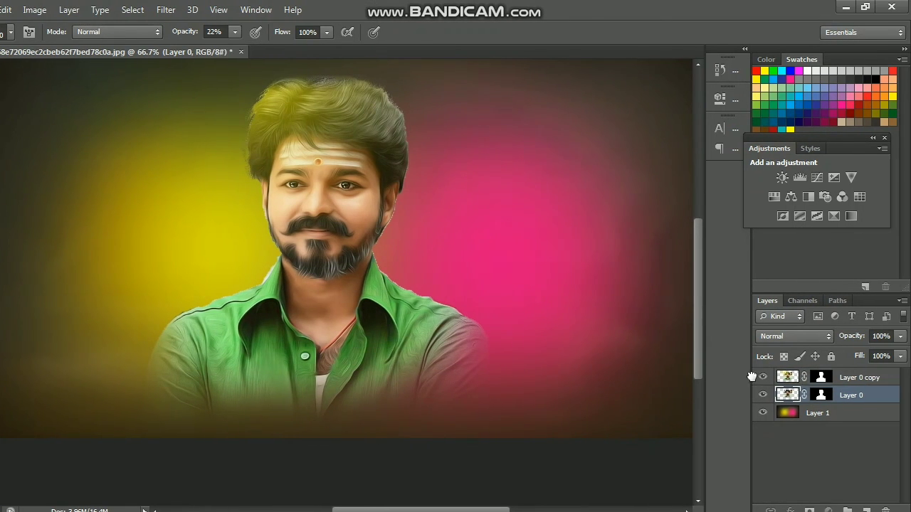
left_click(878, 377)
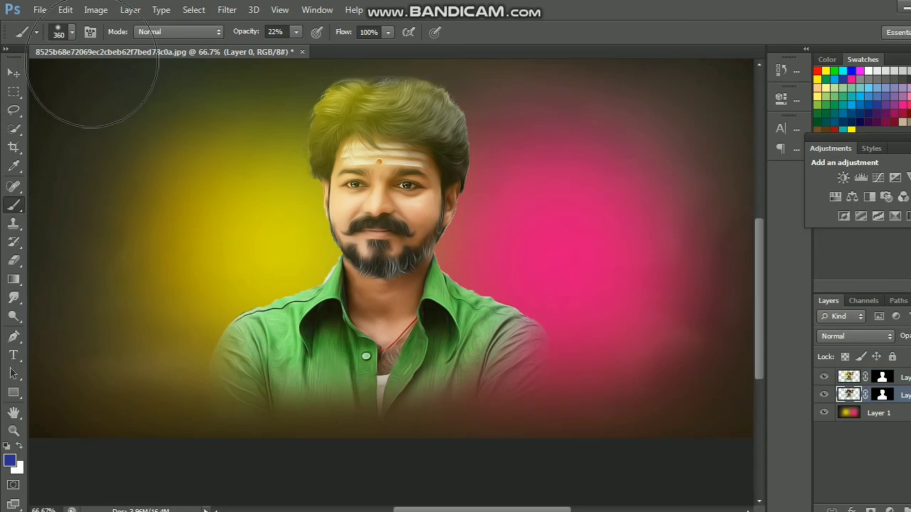